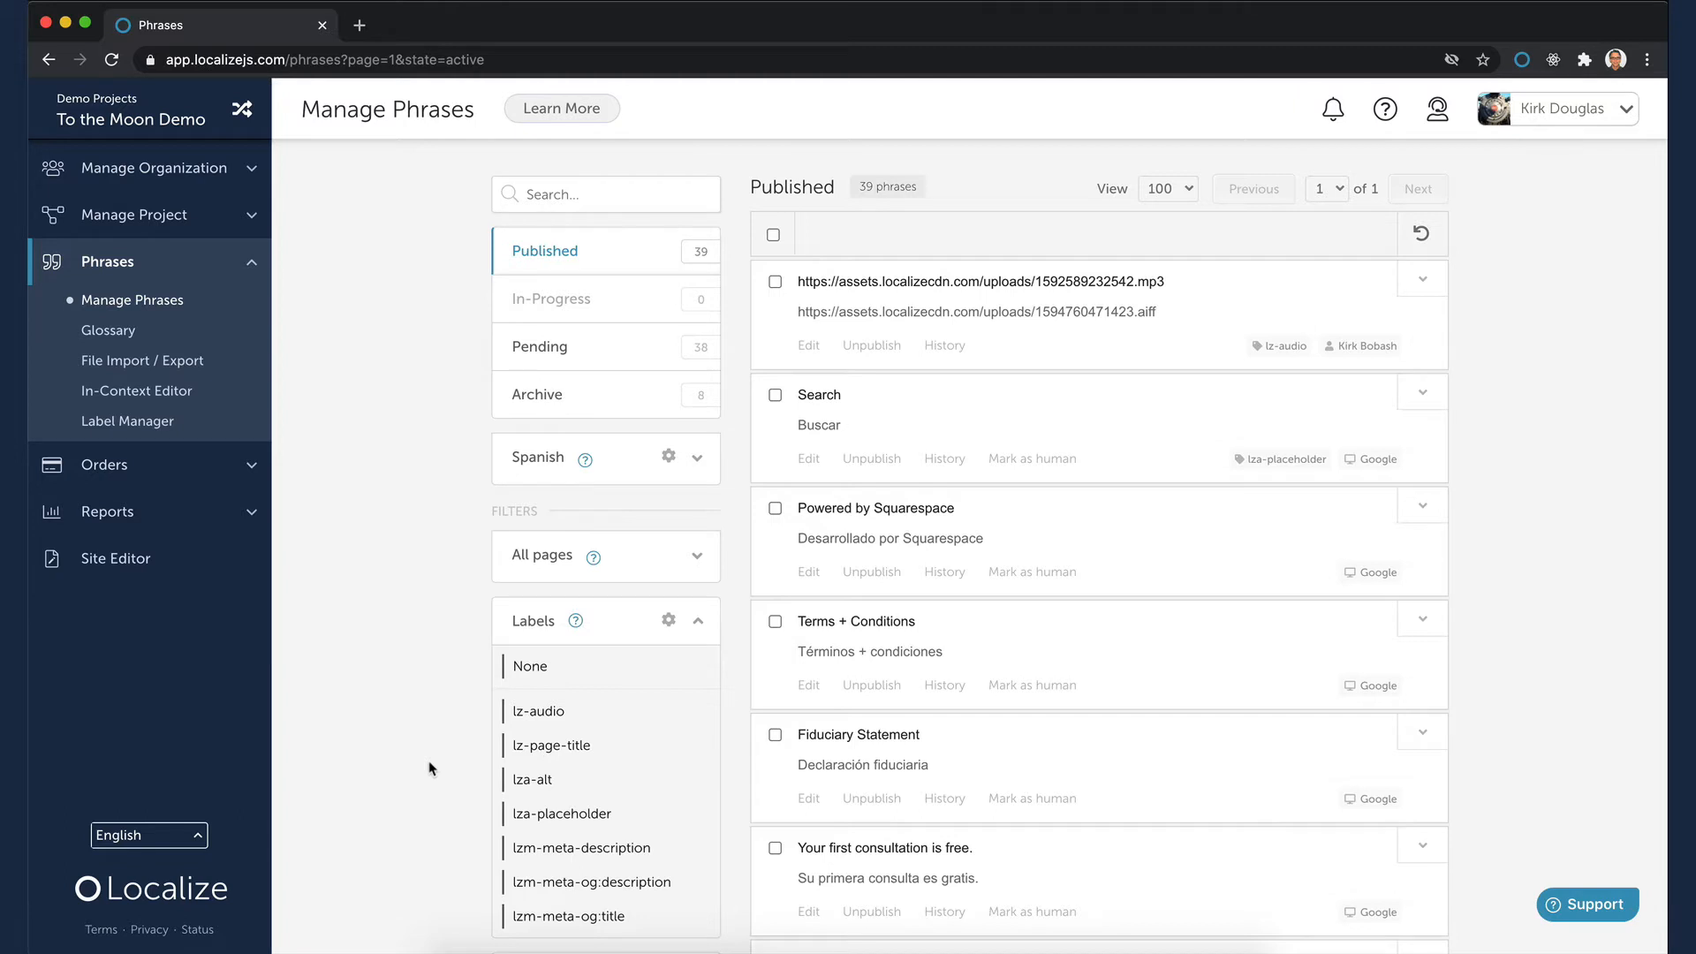
# - Filter the phrases by the labels lz-page-title, lzm-meta-description, lzm-meta-og:description and lzm-meta-og:title
pyautogui.click(559, 748)
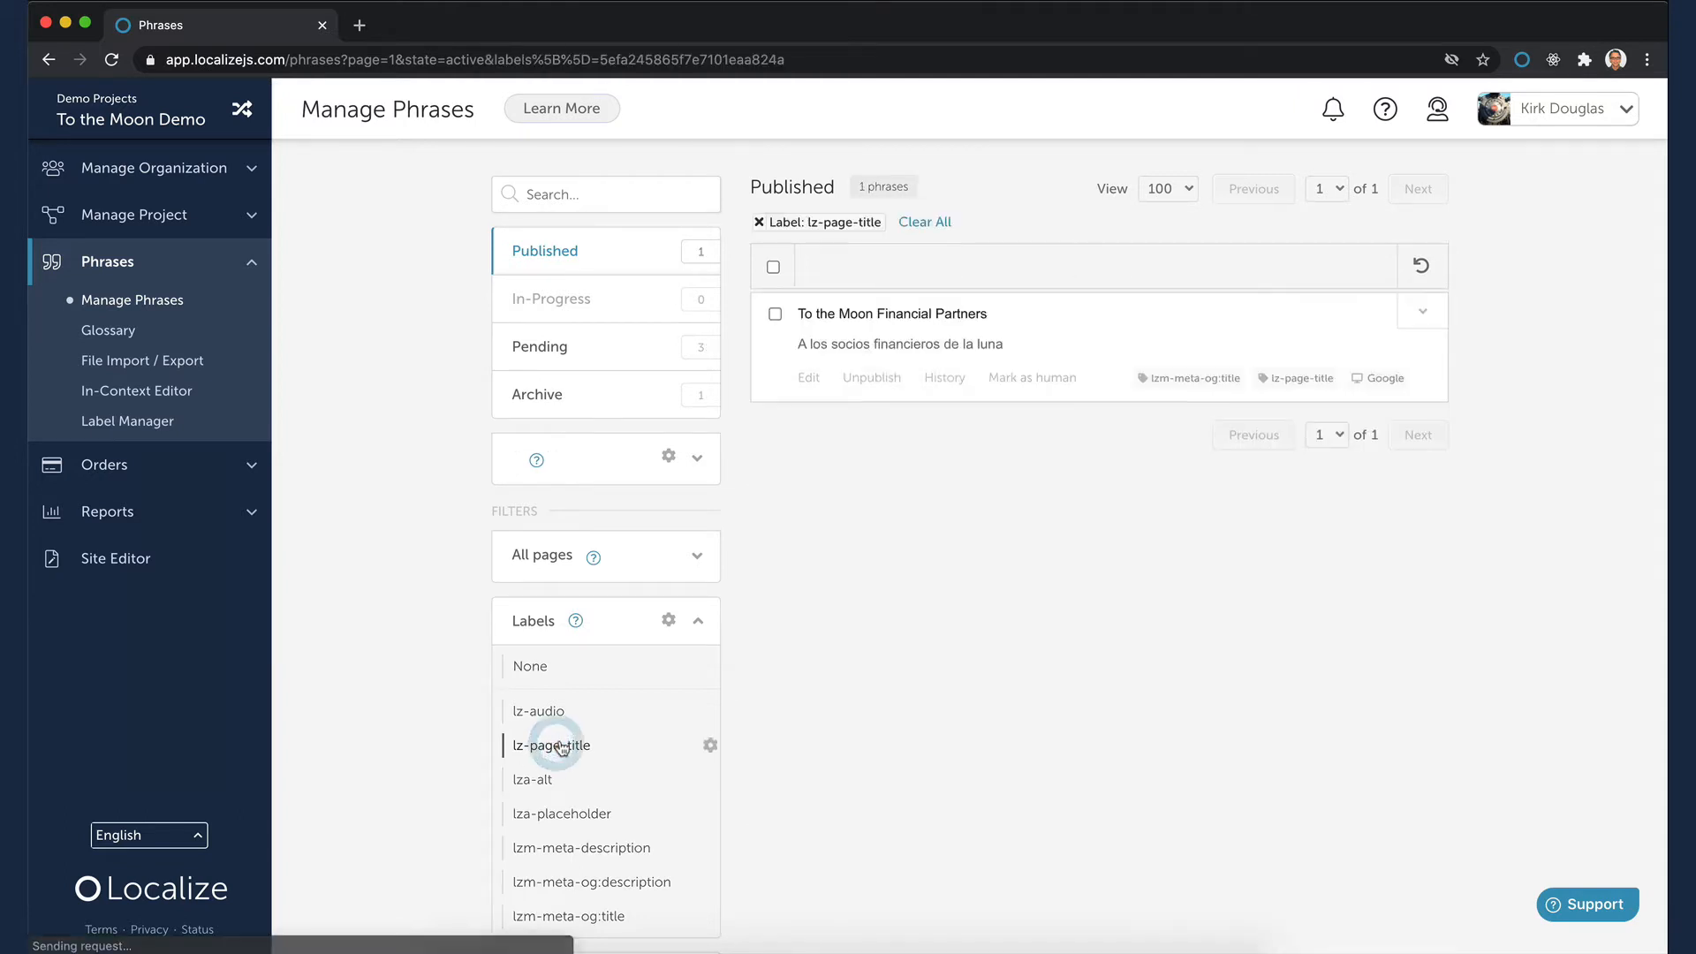
pyautogui.click(572, 848)
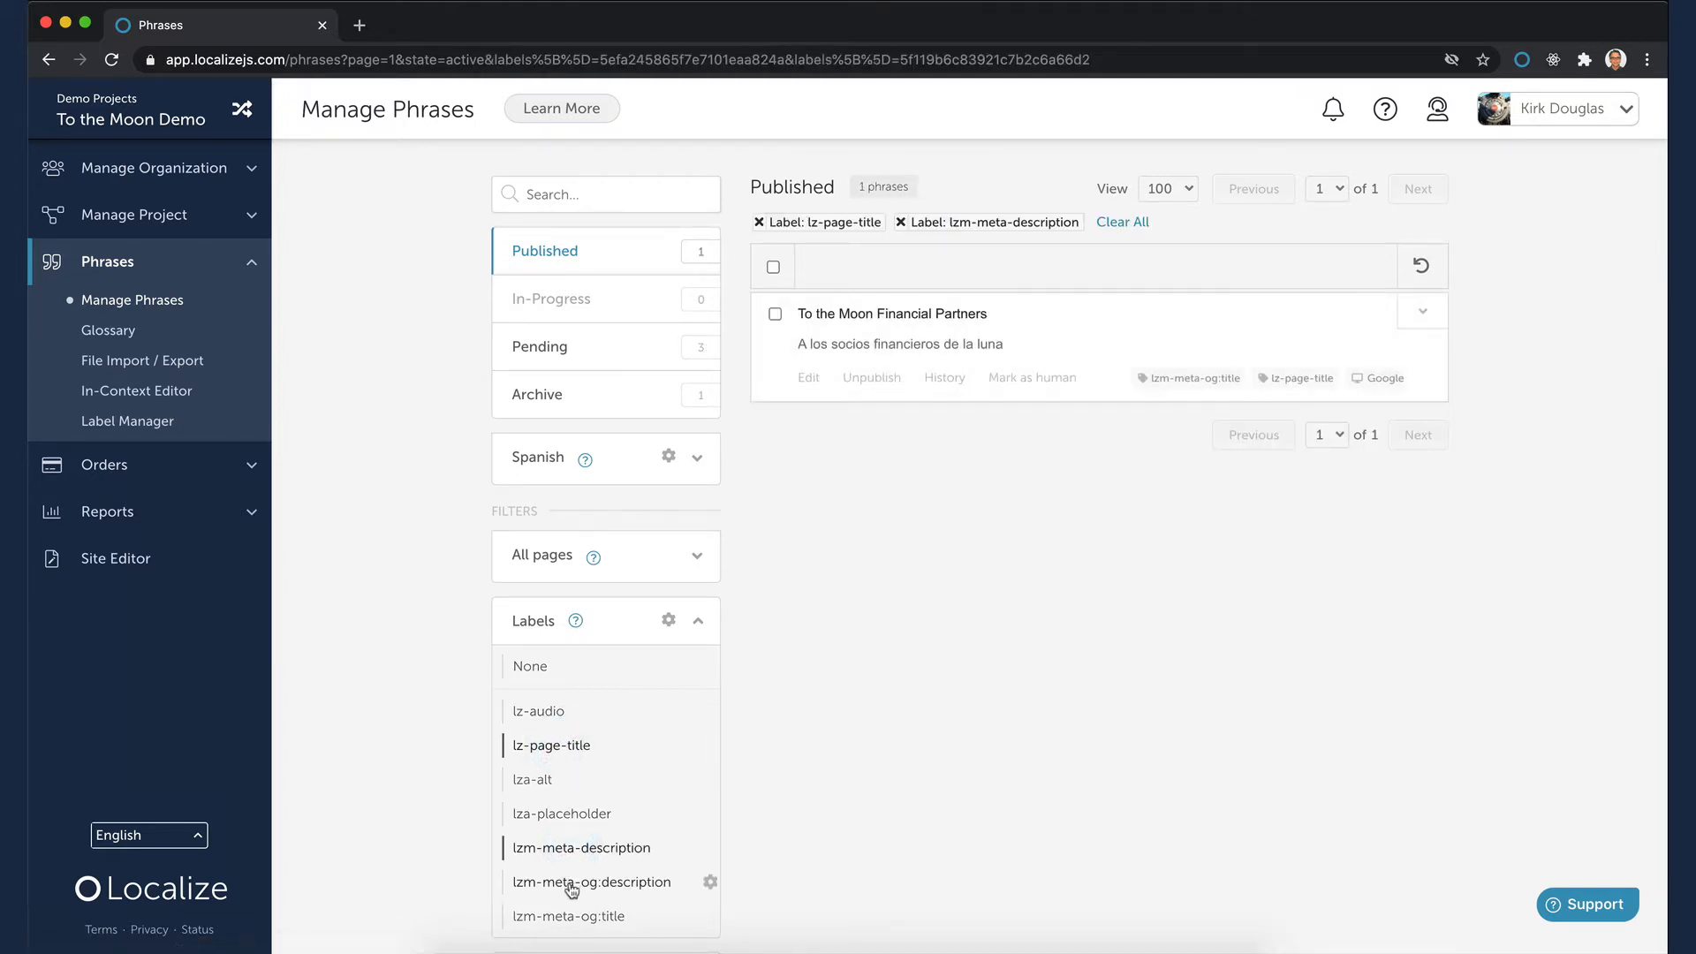
pyautogui.click(571, 884)
pyautogui.click(562, 919)
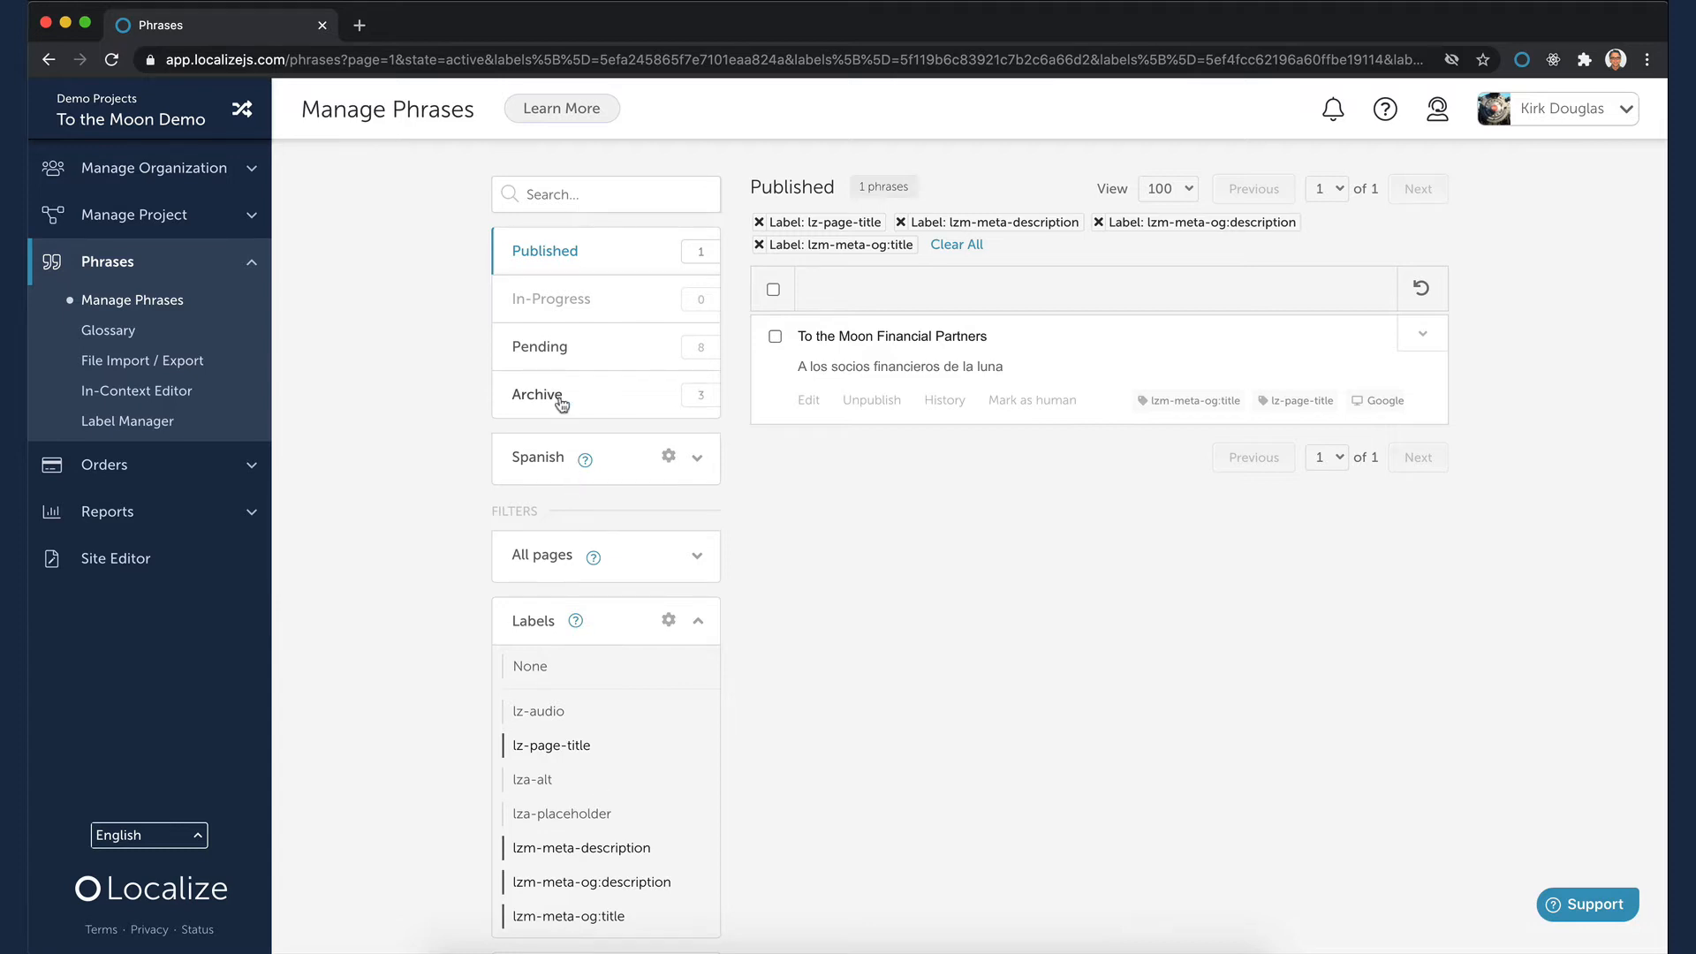
# - Publish all pending phrases that match the label filters and show the filtered published phrases
pyautogui.click(546, 351)
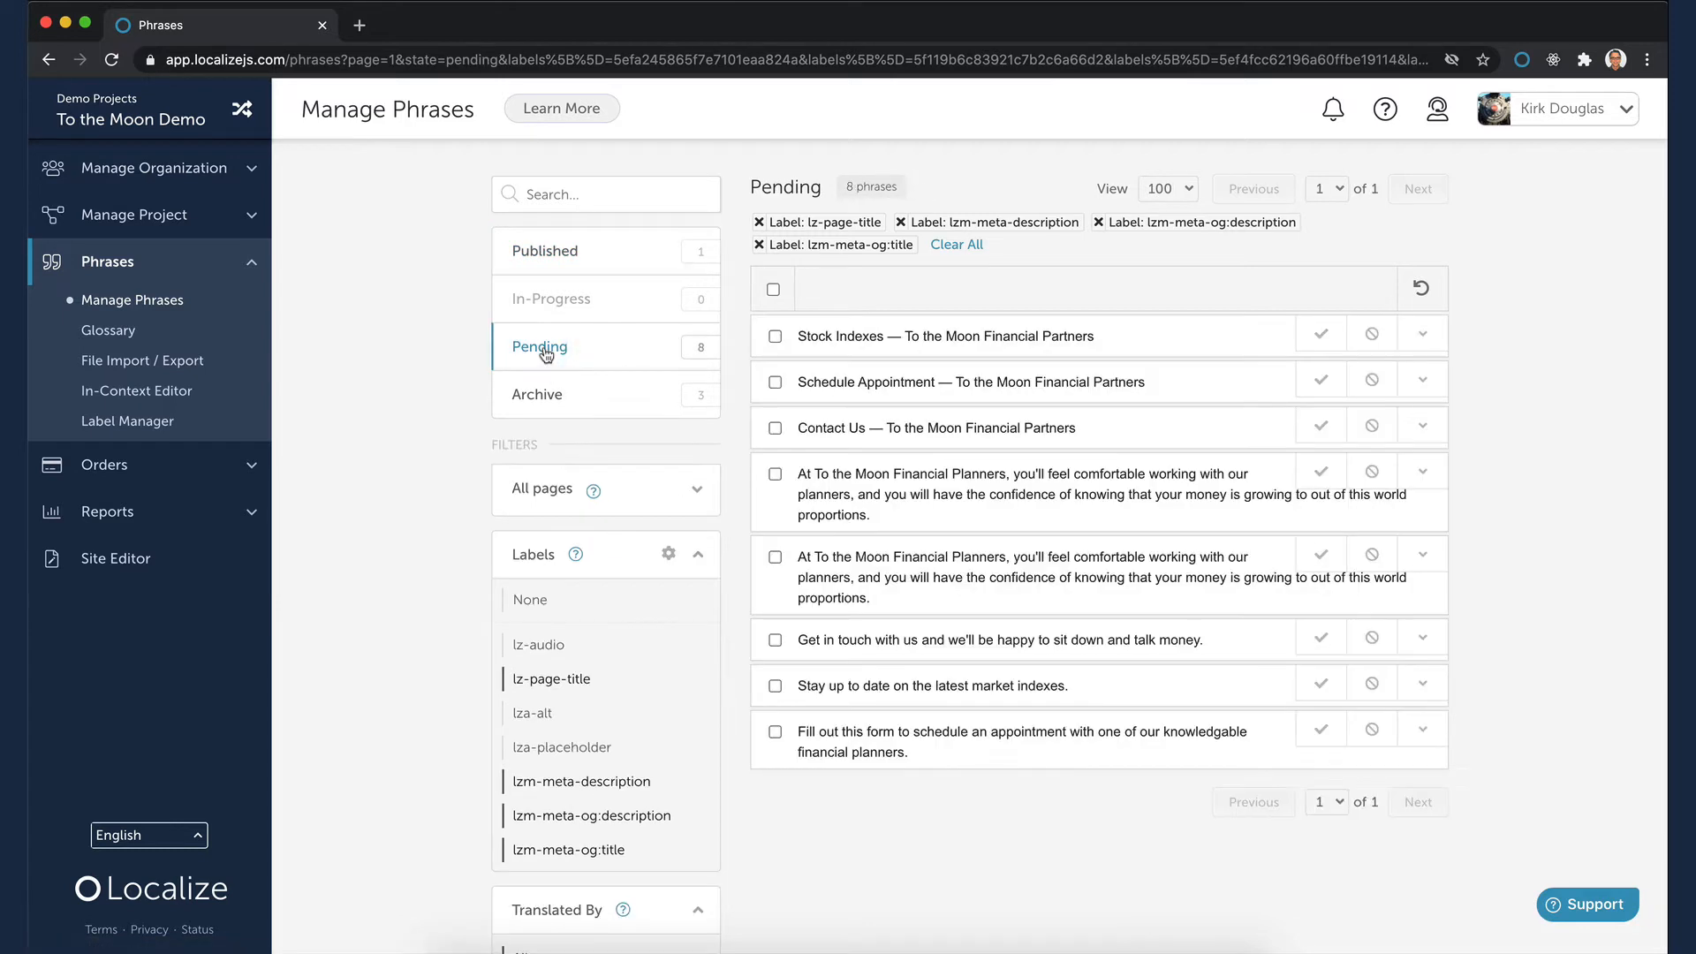
pyautogui.click(773, 290)
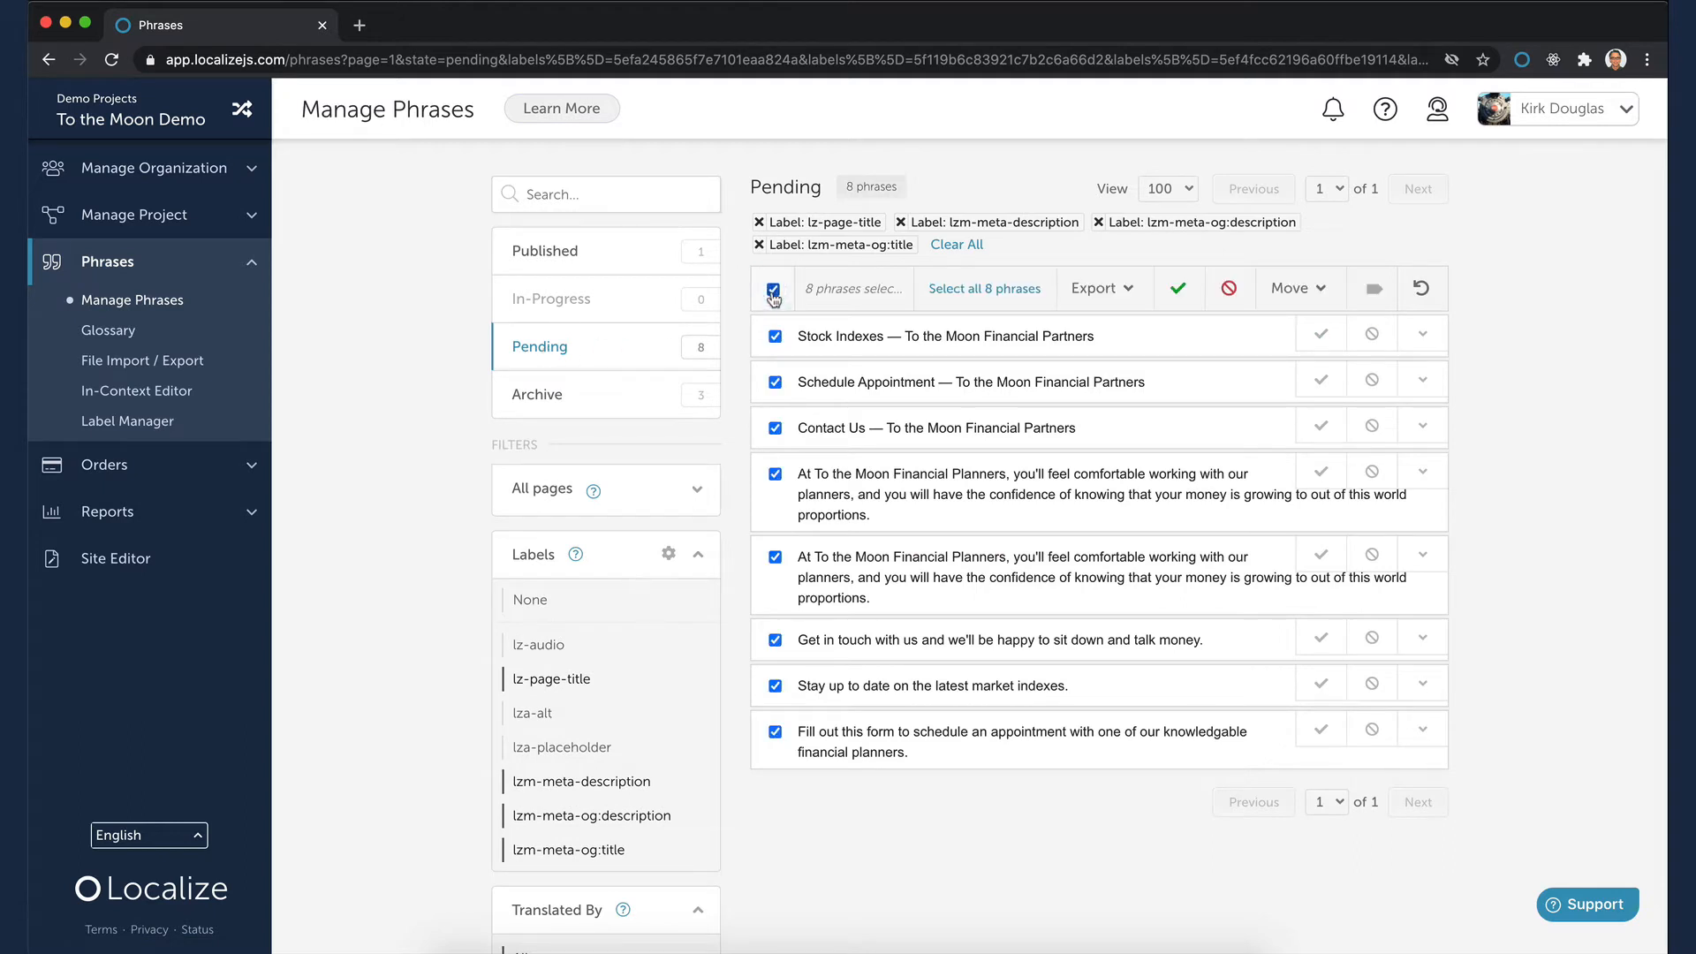
pyautogui.click(1177, 291)
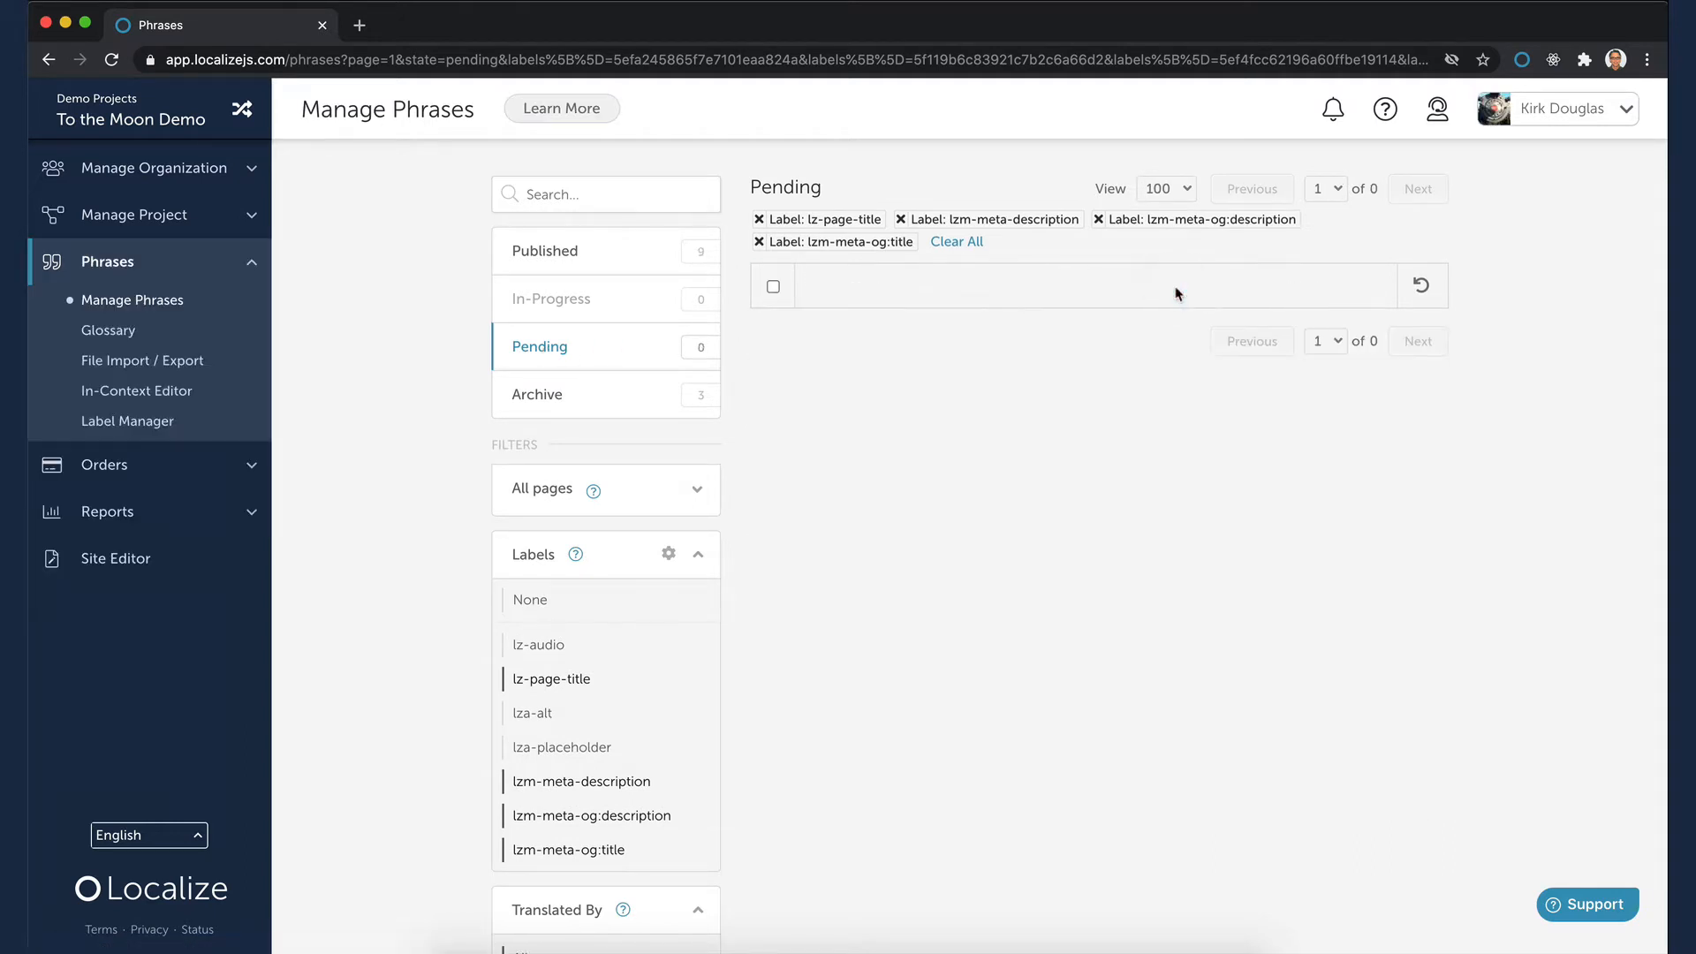
pyautogui.click(564, 253)
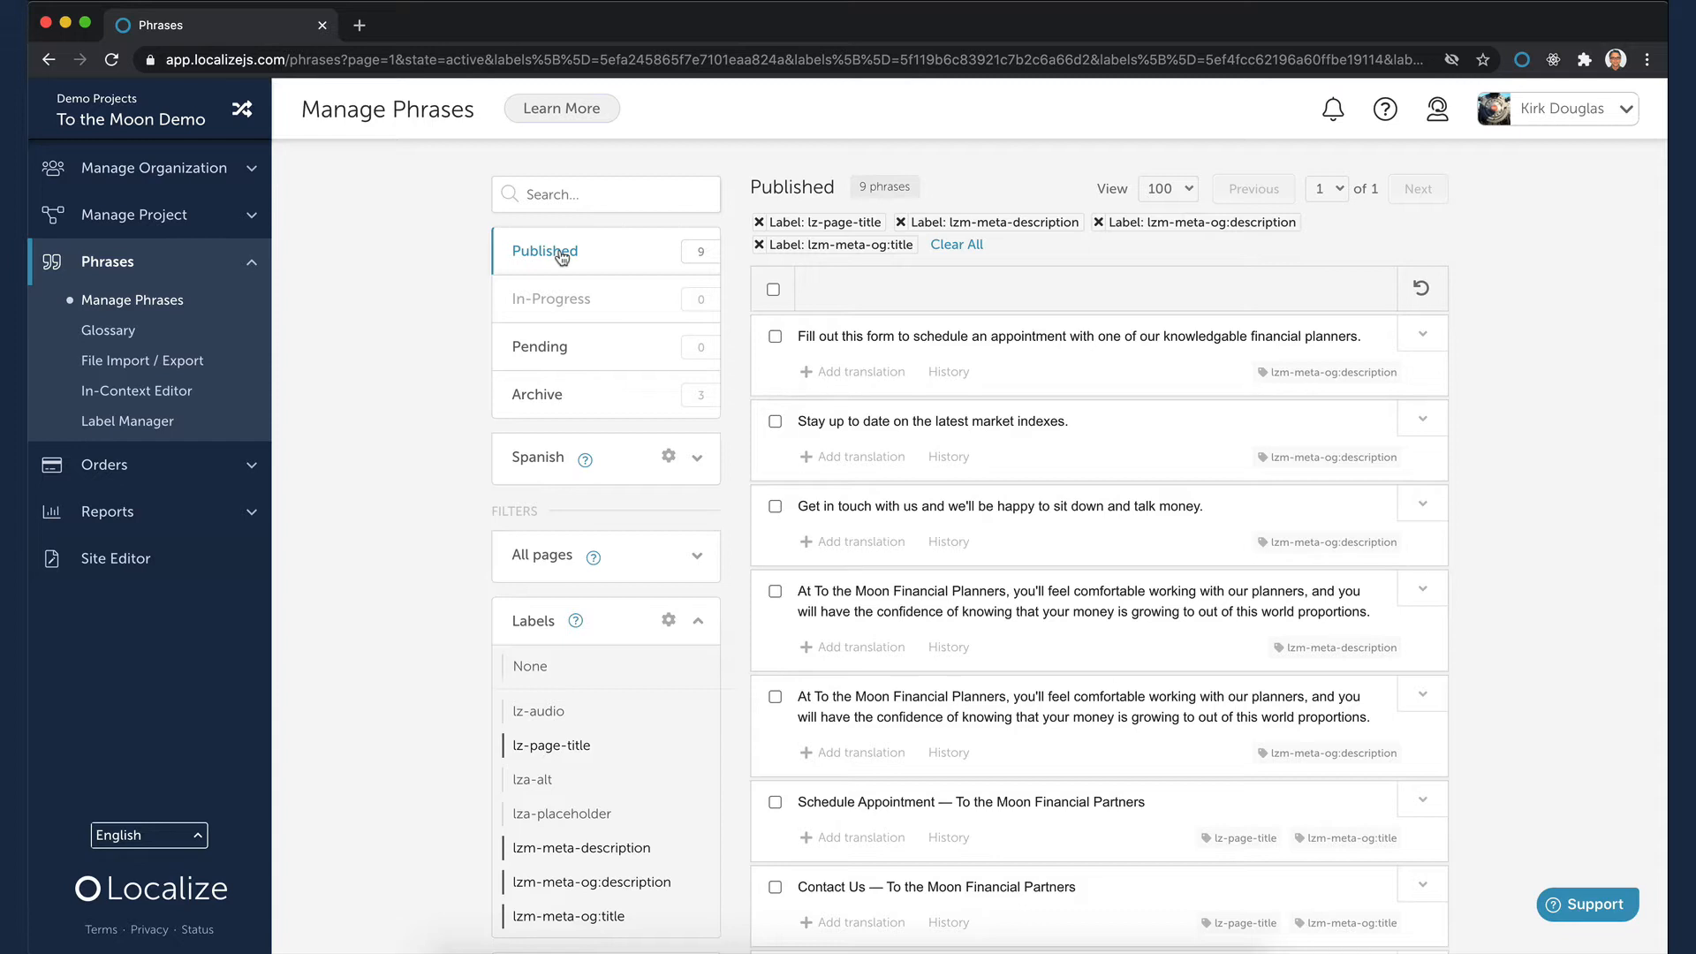
# - Start a phrases translation order using the Gengo Standard translation method
pyautogui.click(160, 467)
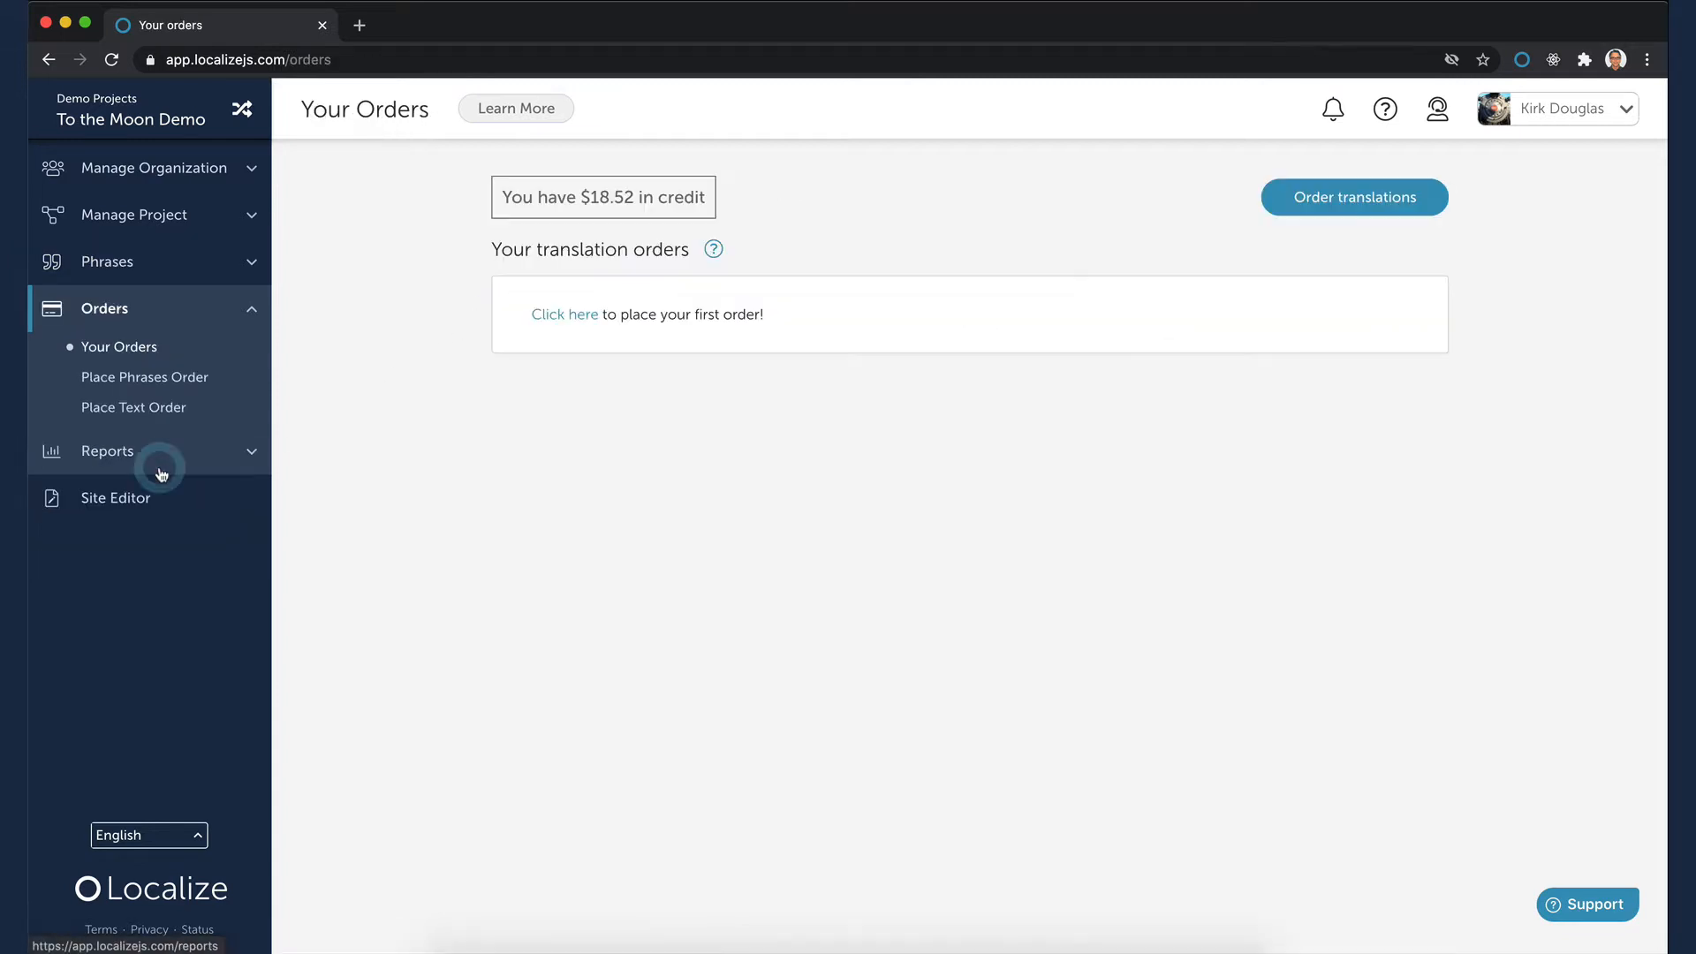
pyautogui.click(145, 378)
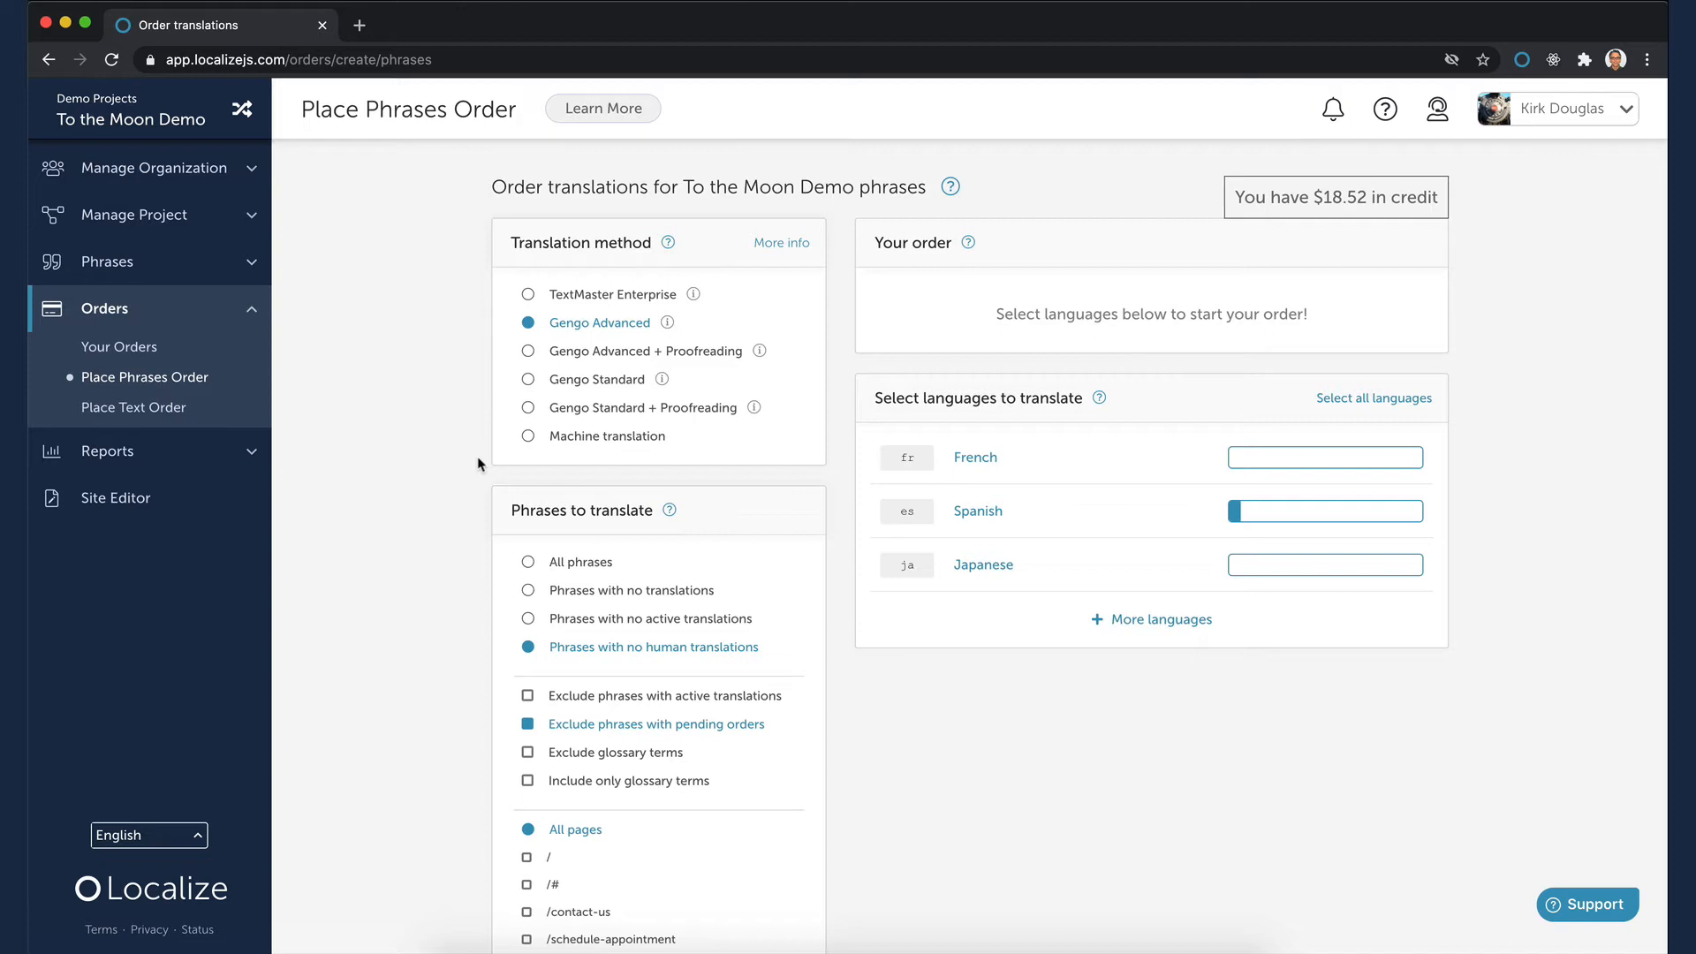
pyautogui.click(528, 381)
# - Read the descriptions of the human and machine translation methods offered for the order
pyautogui.click(765, 246)
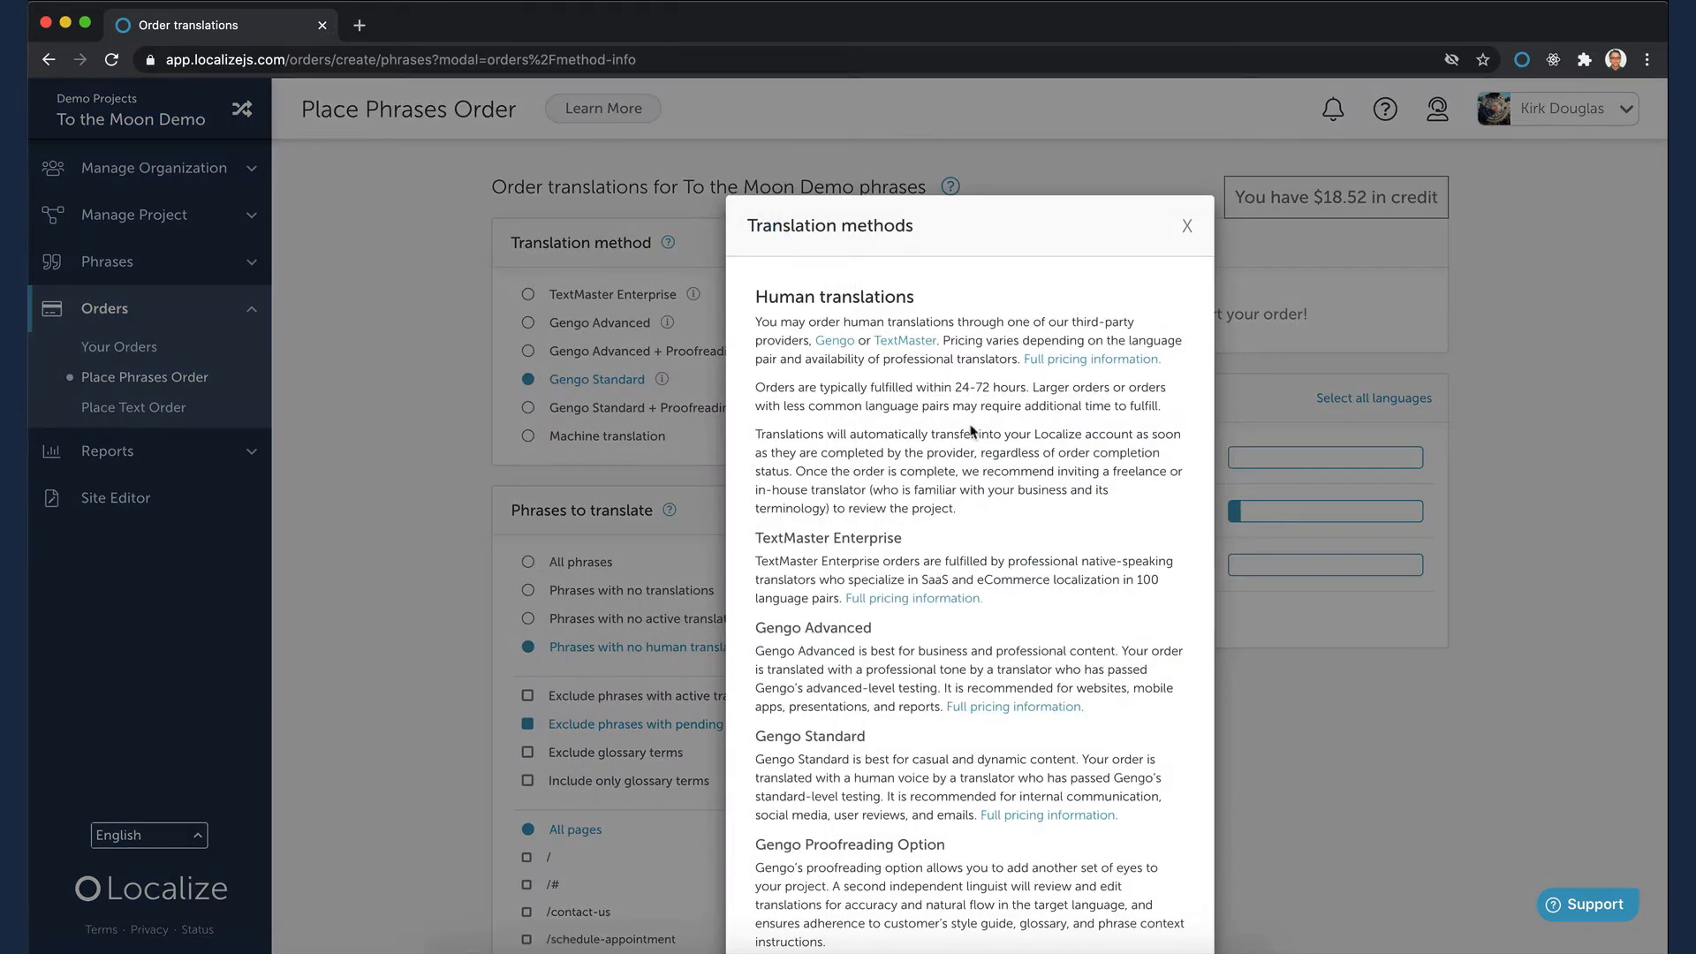
pyautogui.scroll(-3, 1102, 541)
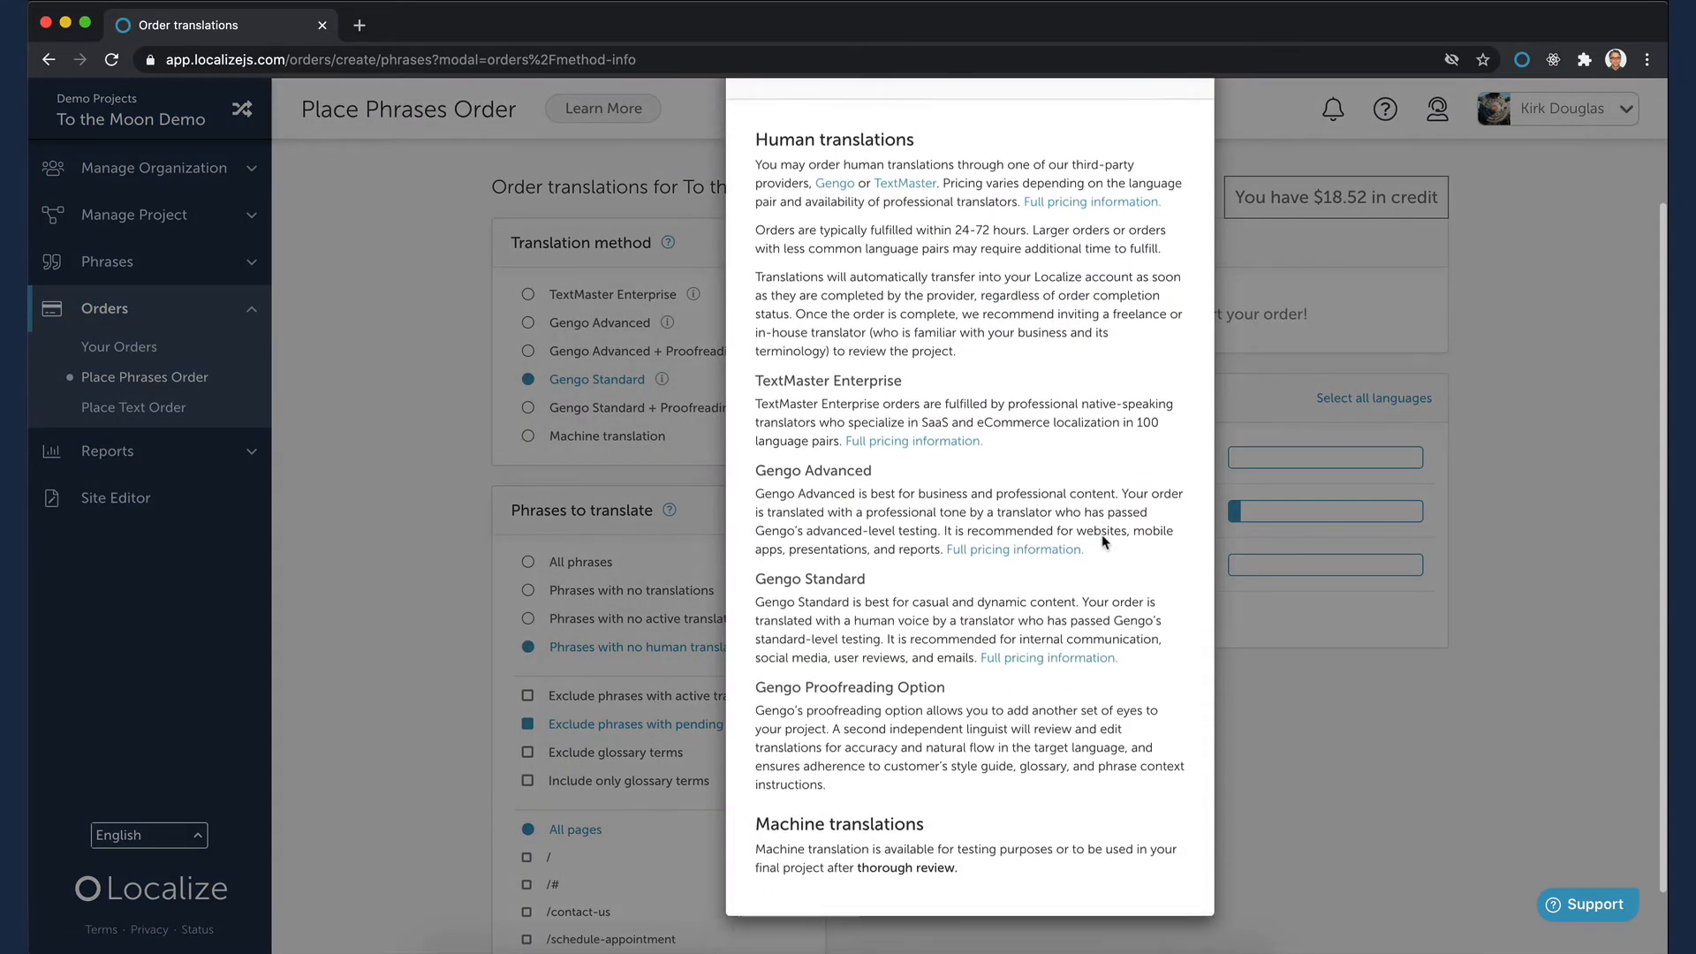
pyautogui.scroll(3, 1103, 542)
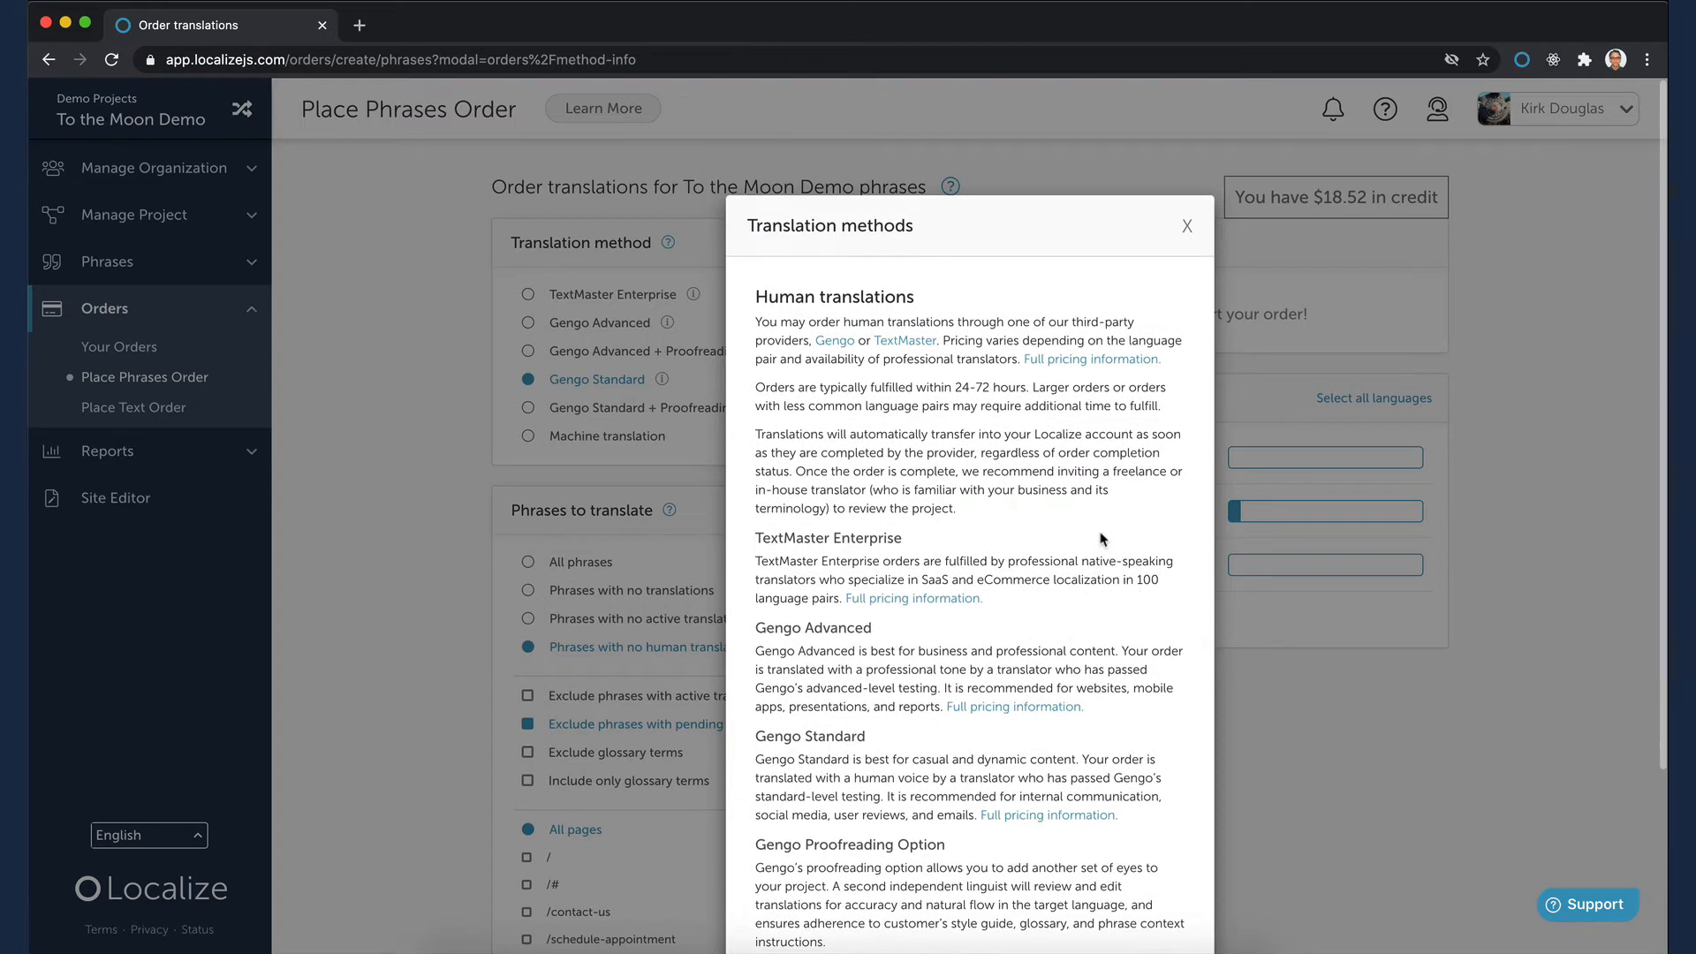
pyautogui.click(1188, 228)
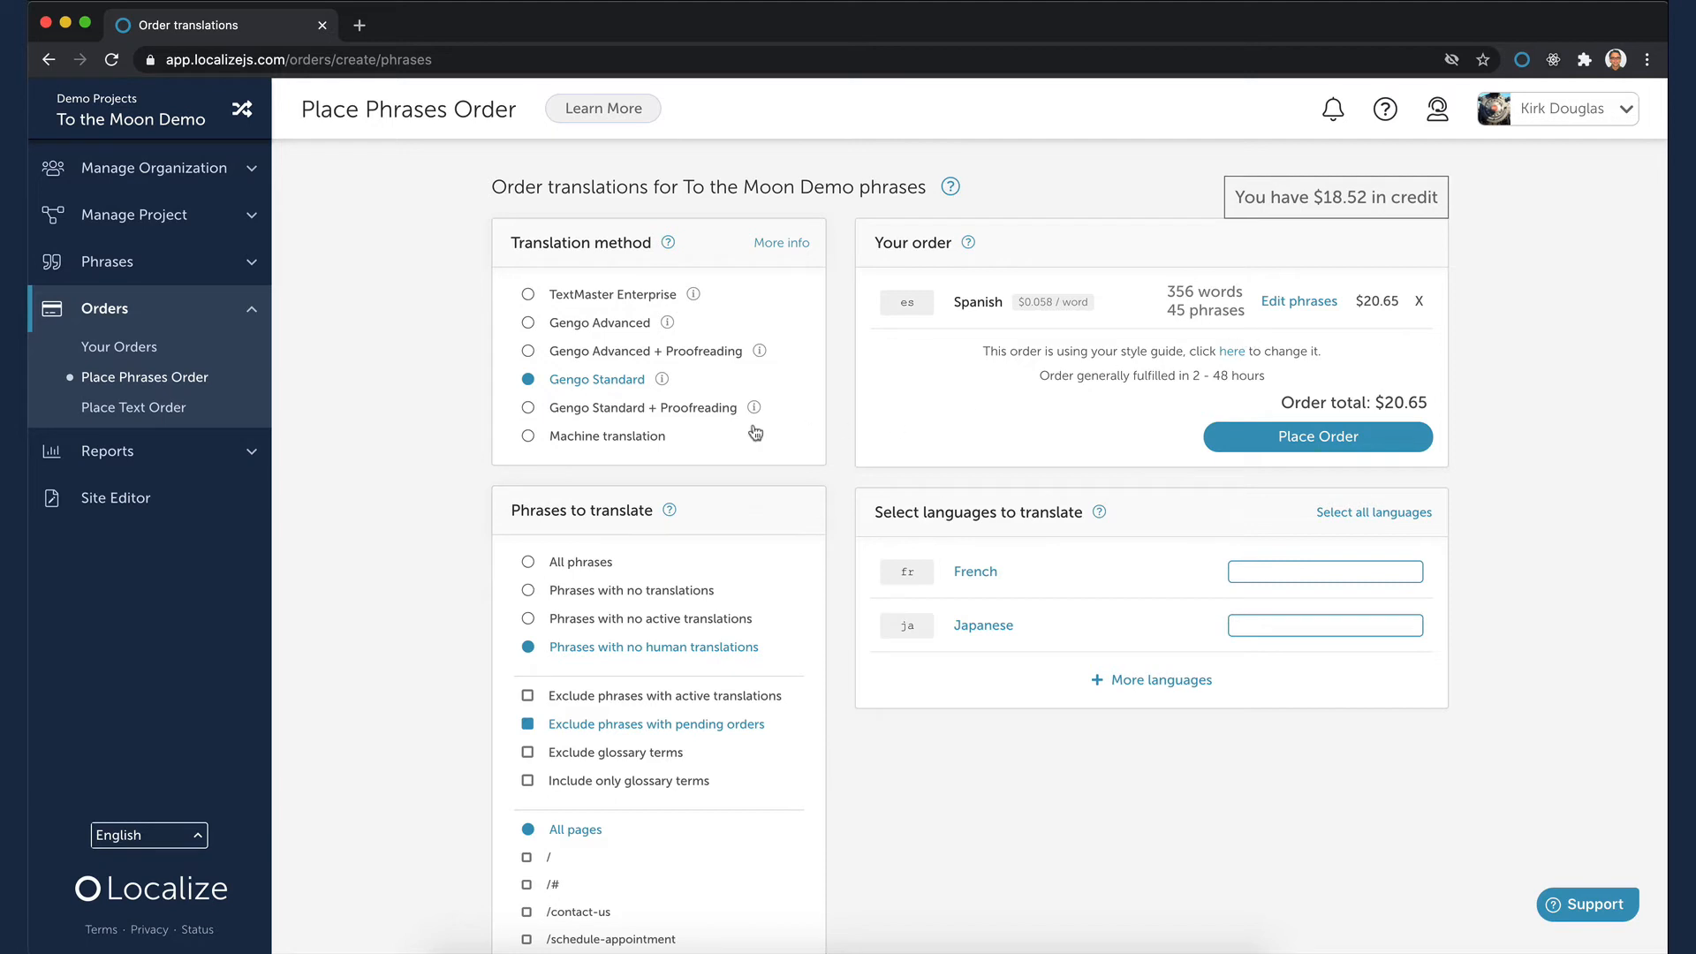
# - Limit the Spanish order to phrases labelled lzm-meta-og:description, lzm-meta-og:title, lz-page-title and lzm-meta-description
pyautogui.scroll(-3, 449, 574)
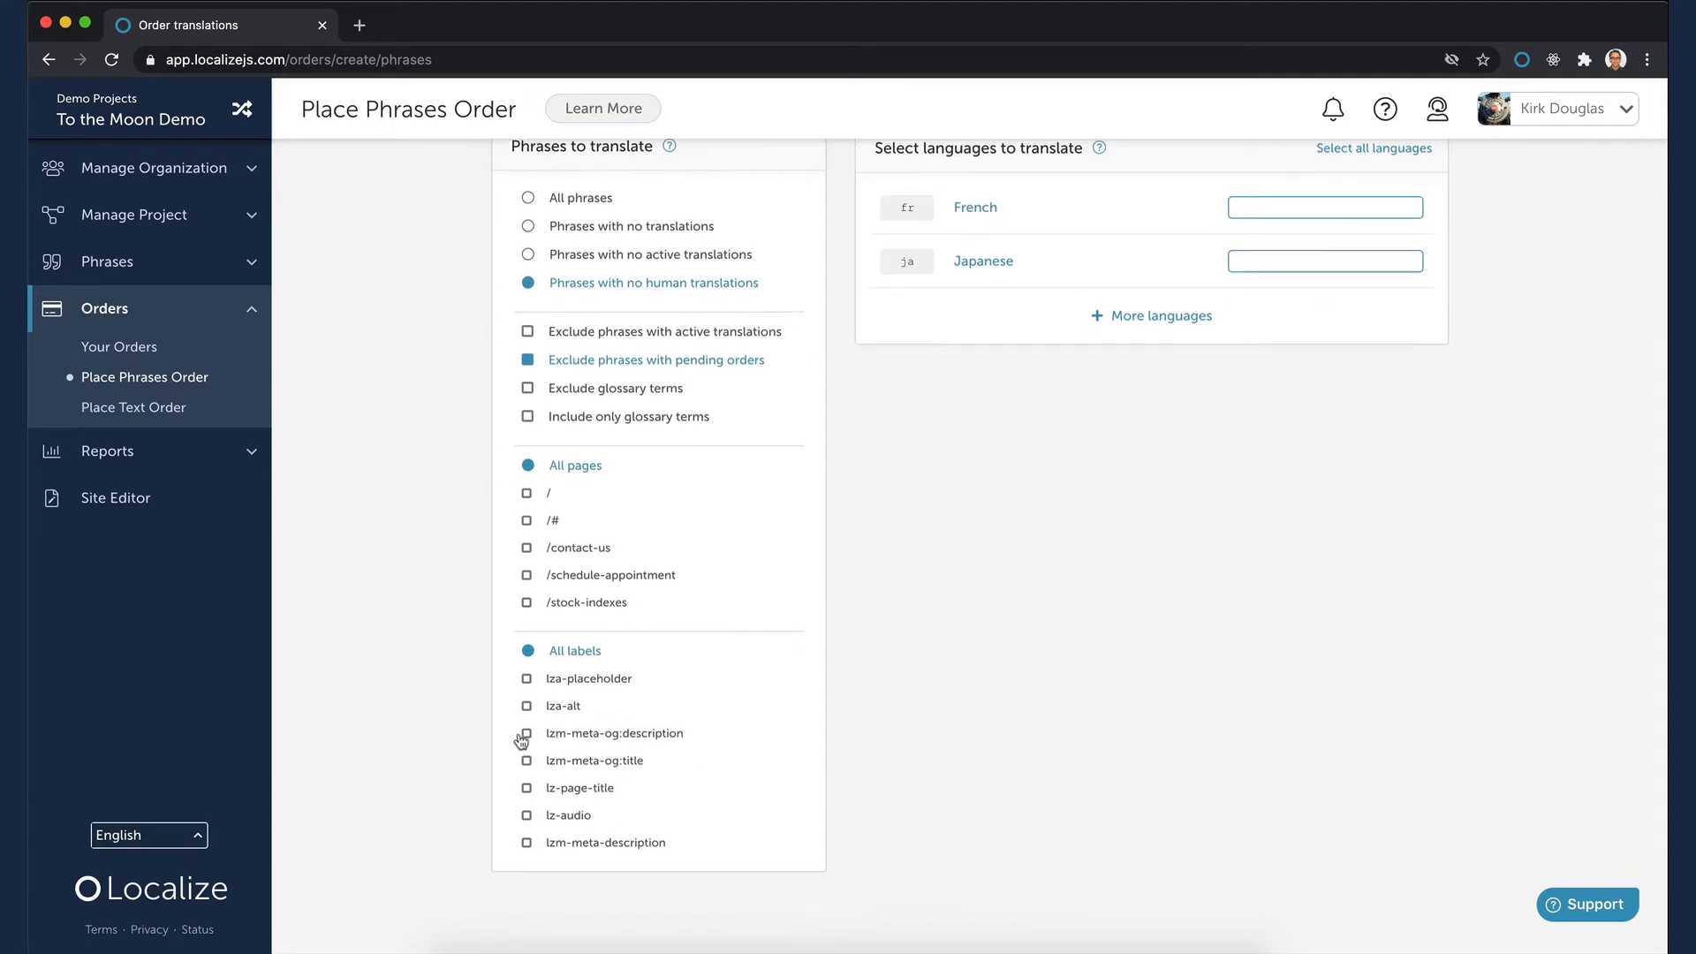
pyautogui.click(526, 733)
pyautogui.click(527, 762)
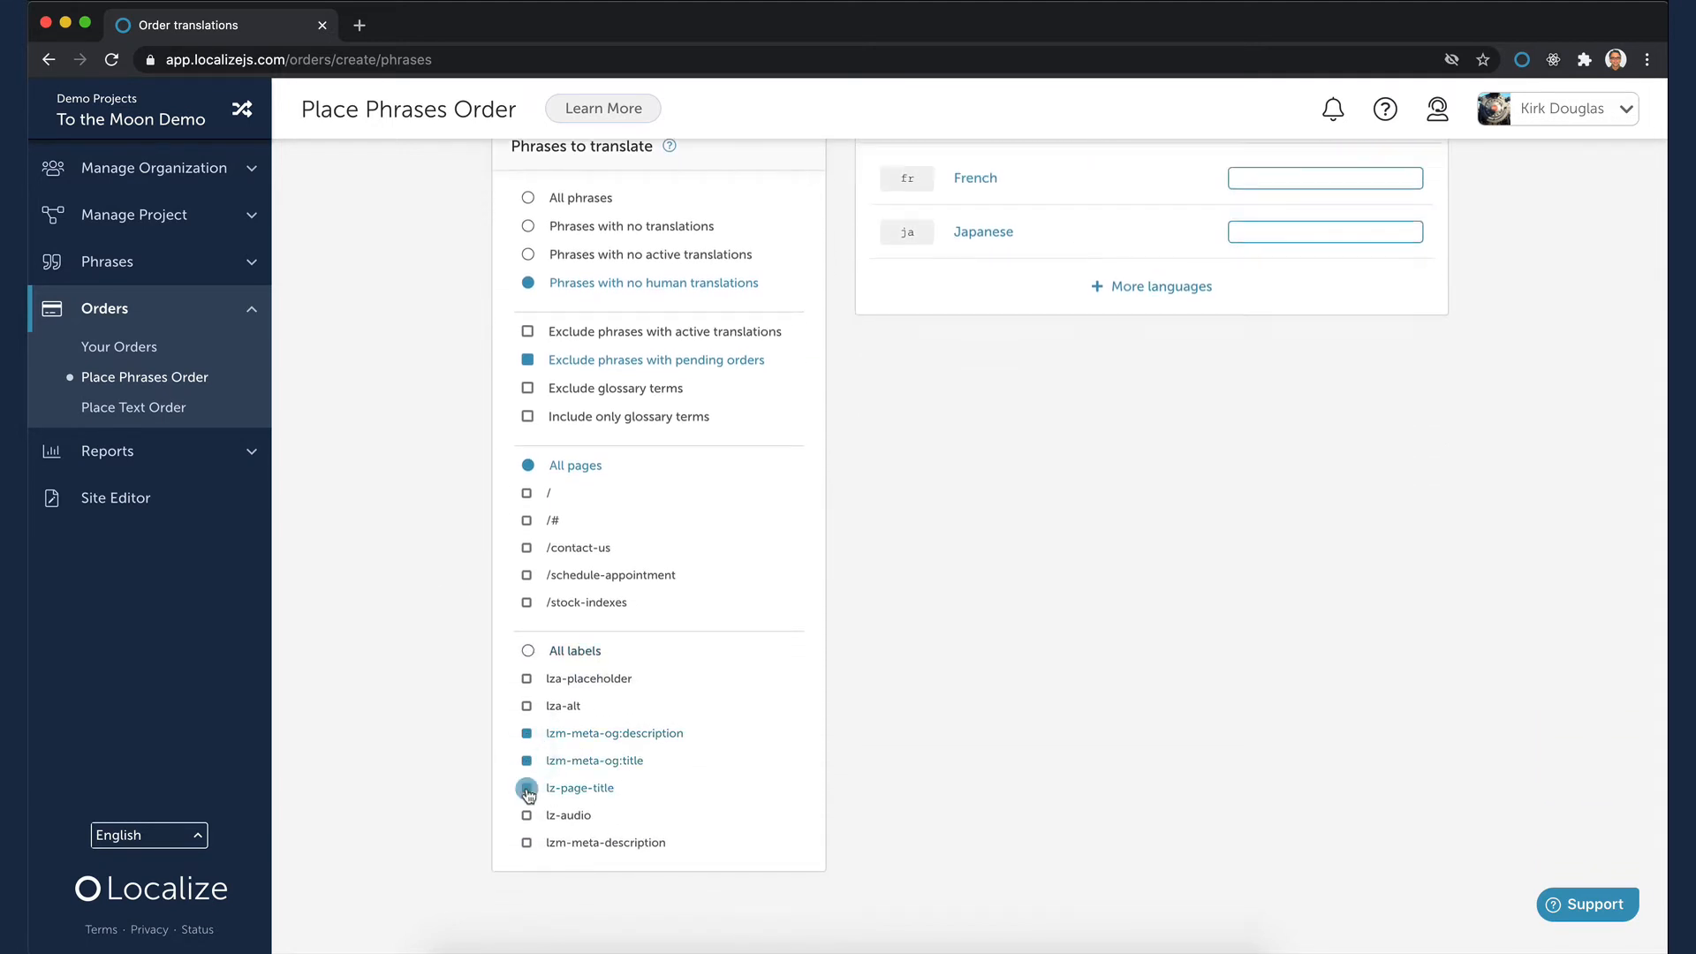
pyautogui.scroll(4, 488, 618)
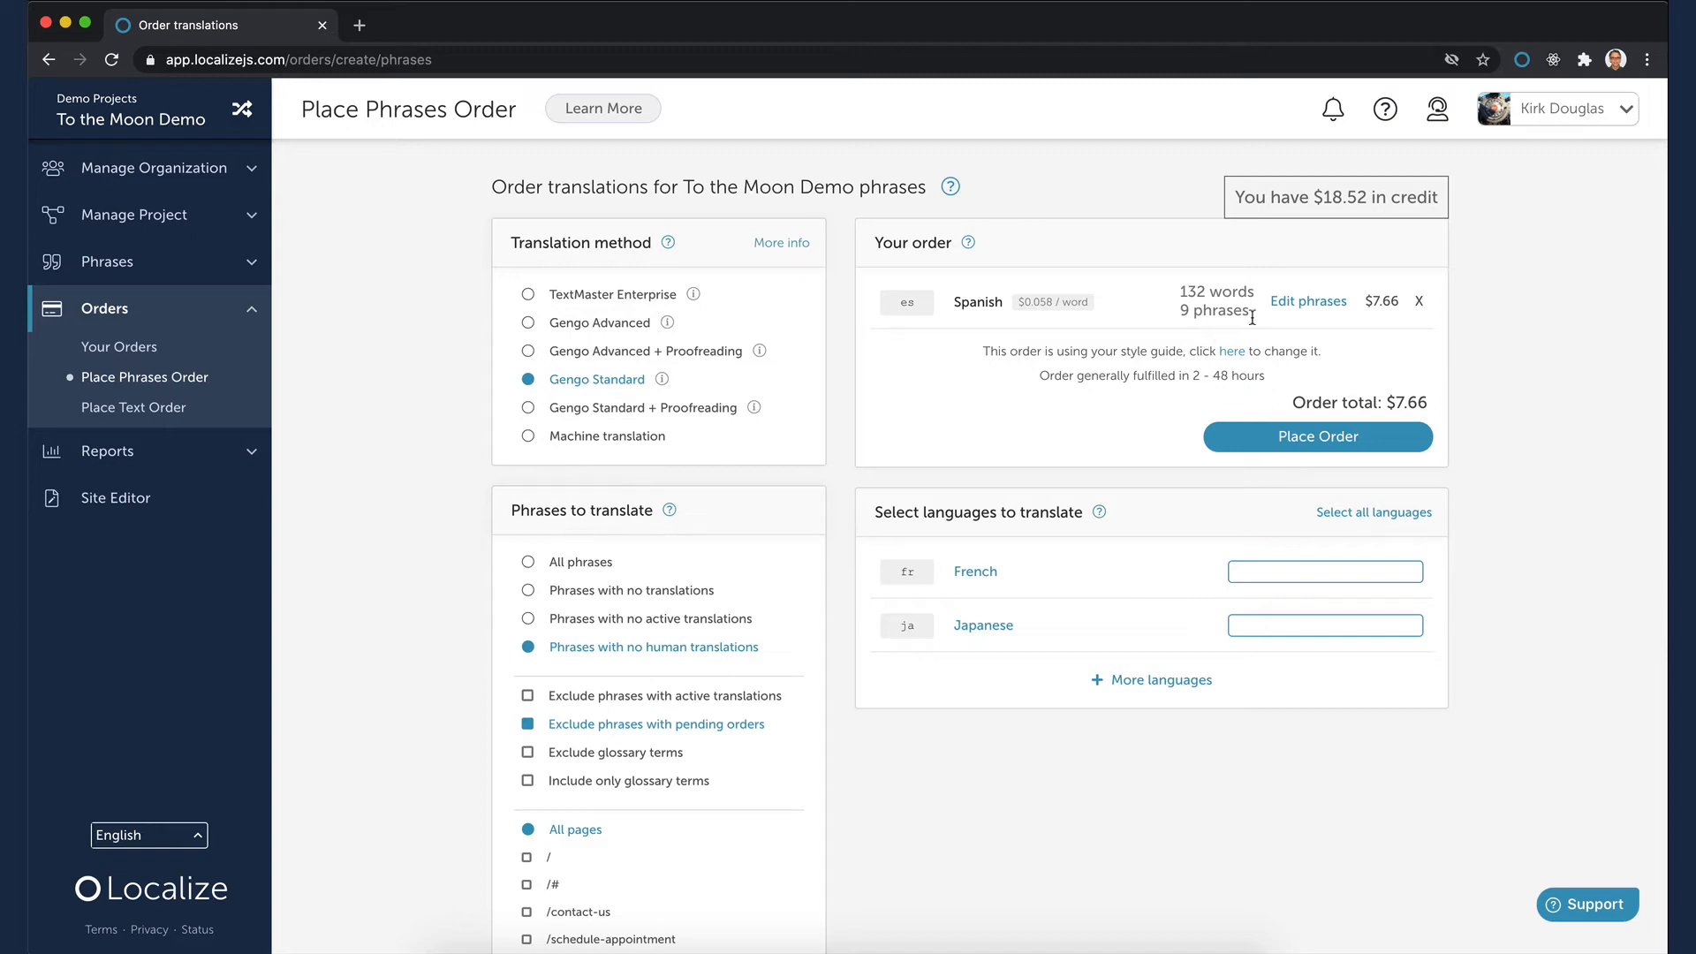
# - Review the list of English phrases included in the Spanish order, keeping all of them selected
pyautogui.click(1318, 305)
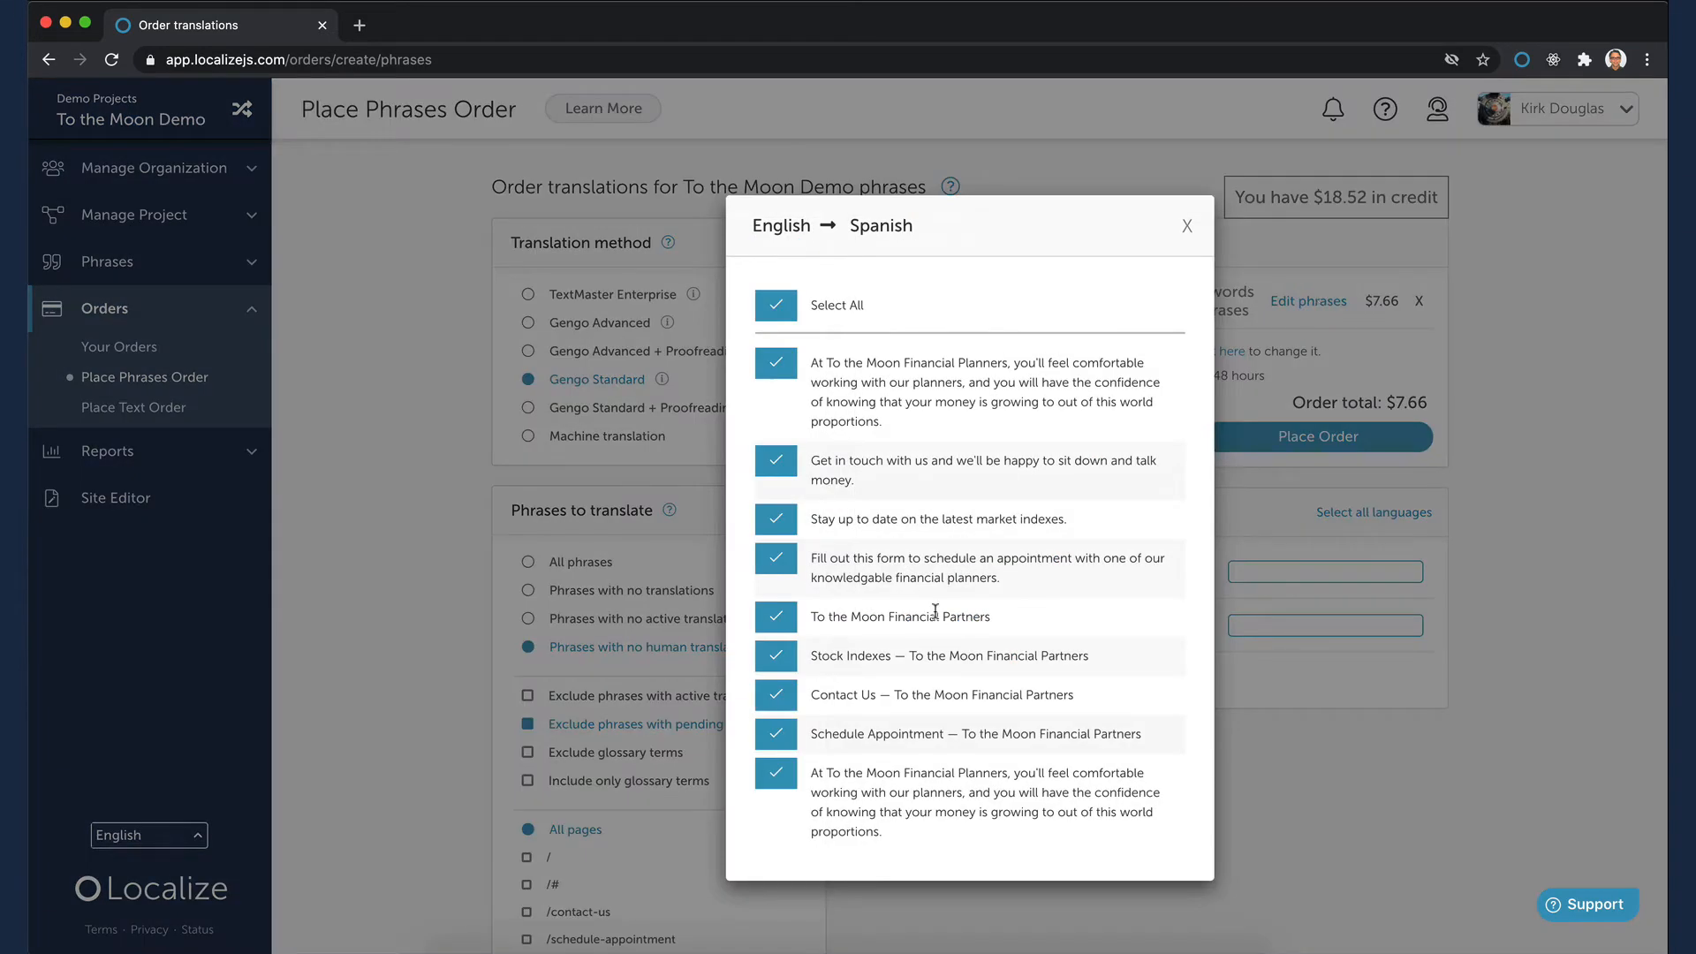
pyautogui.scroll(-2, 935, 612)
pyautogui.click(1186, 227)
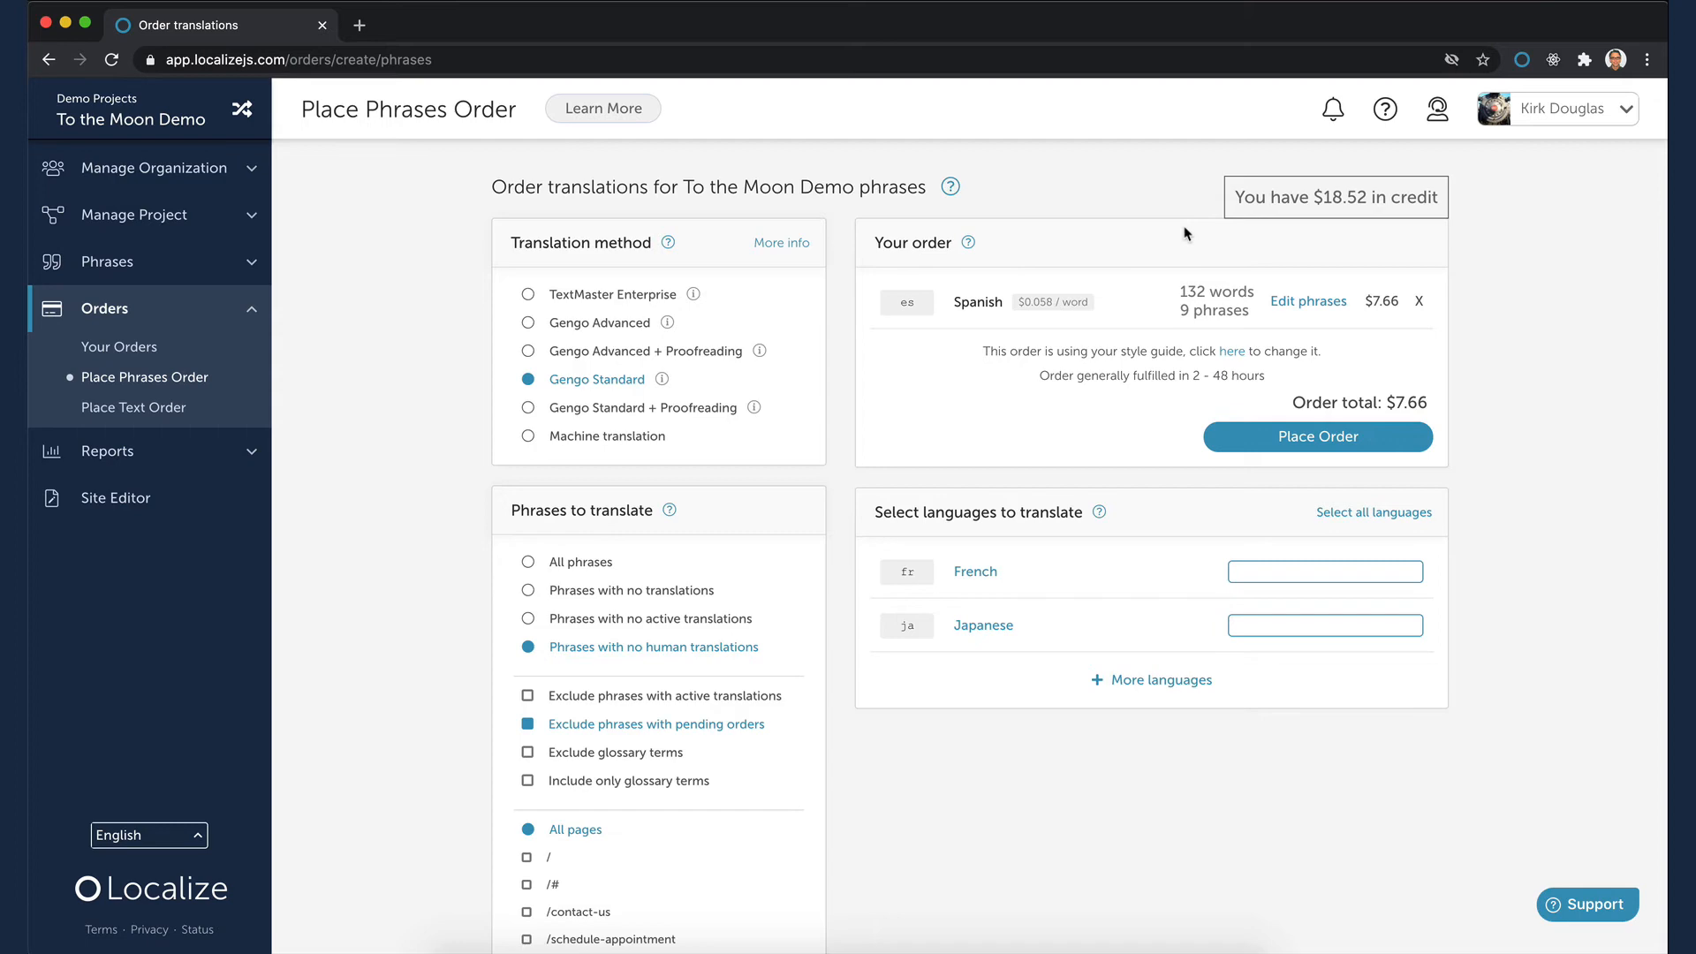
# - Preview adding $25 of translation credits with a different card, and leave the payment form without purchasing
pyautogui.click(1331, 205)
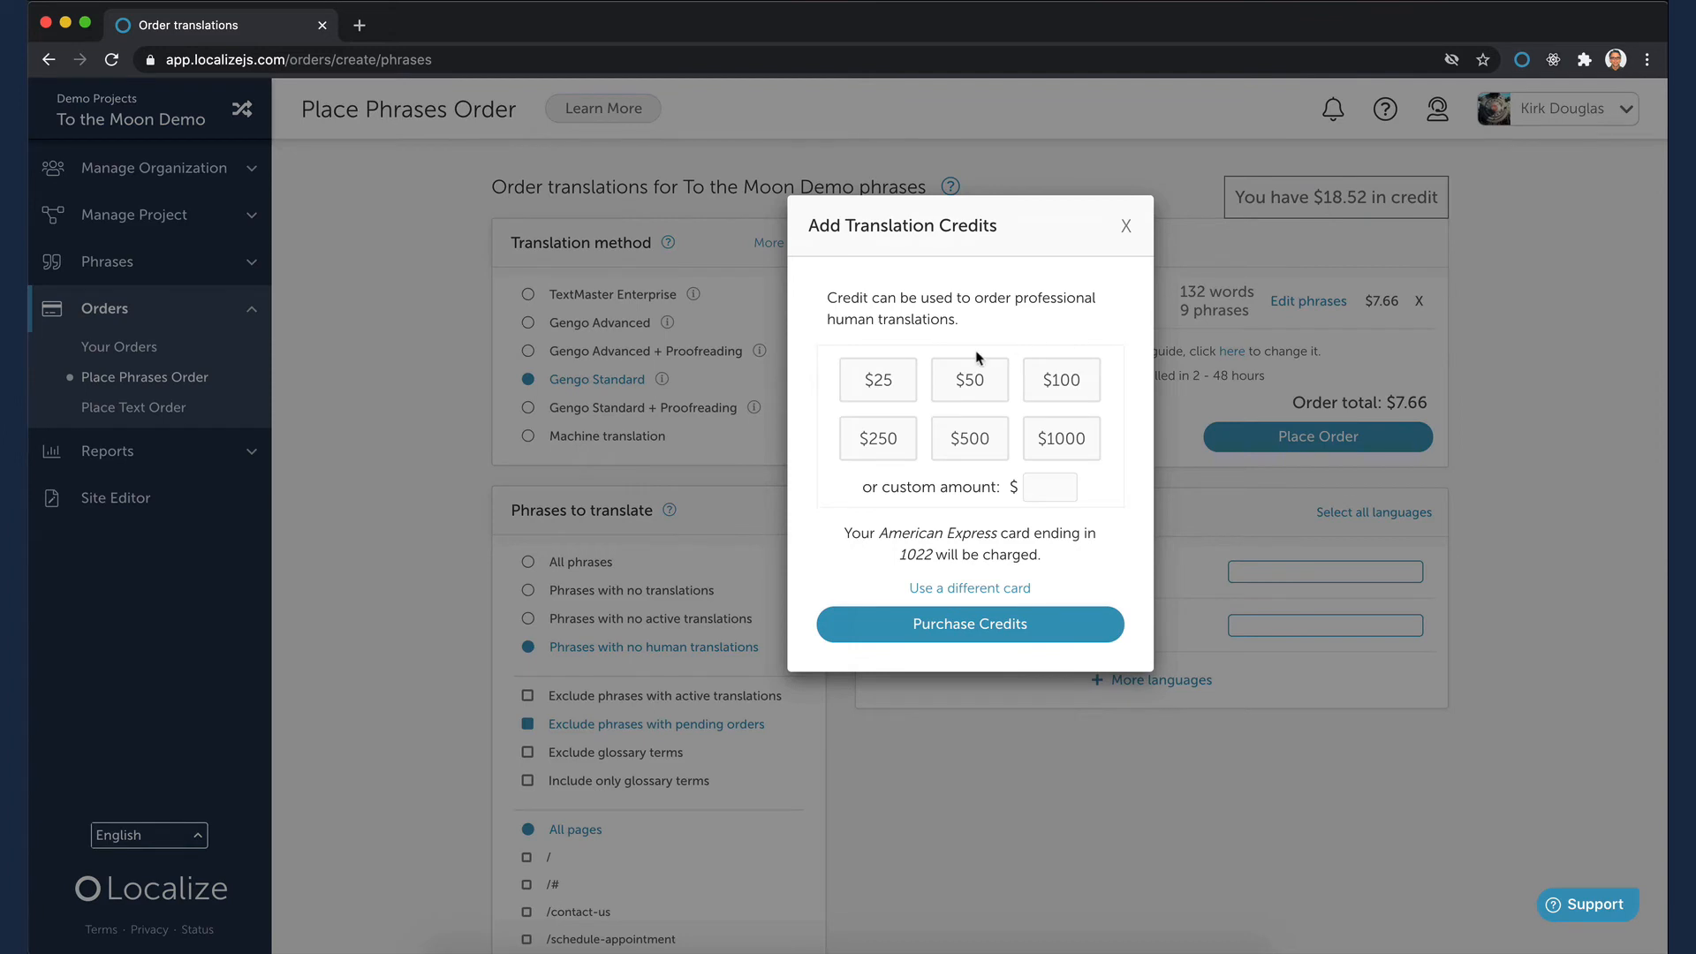
pyautogui.click(893, 392)
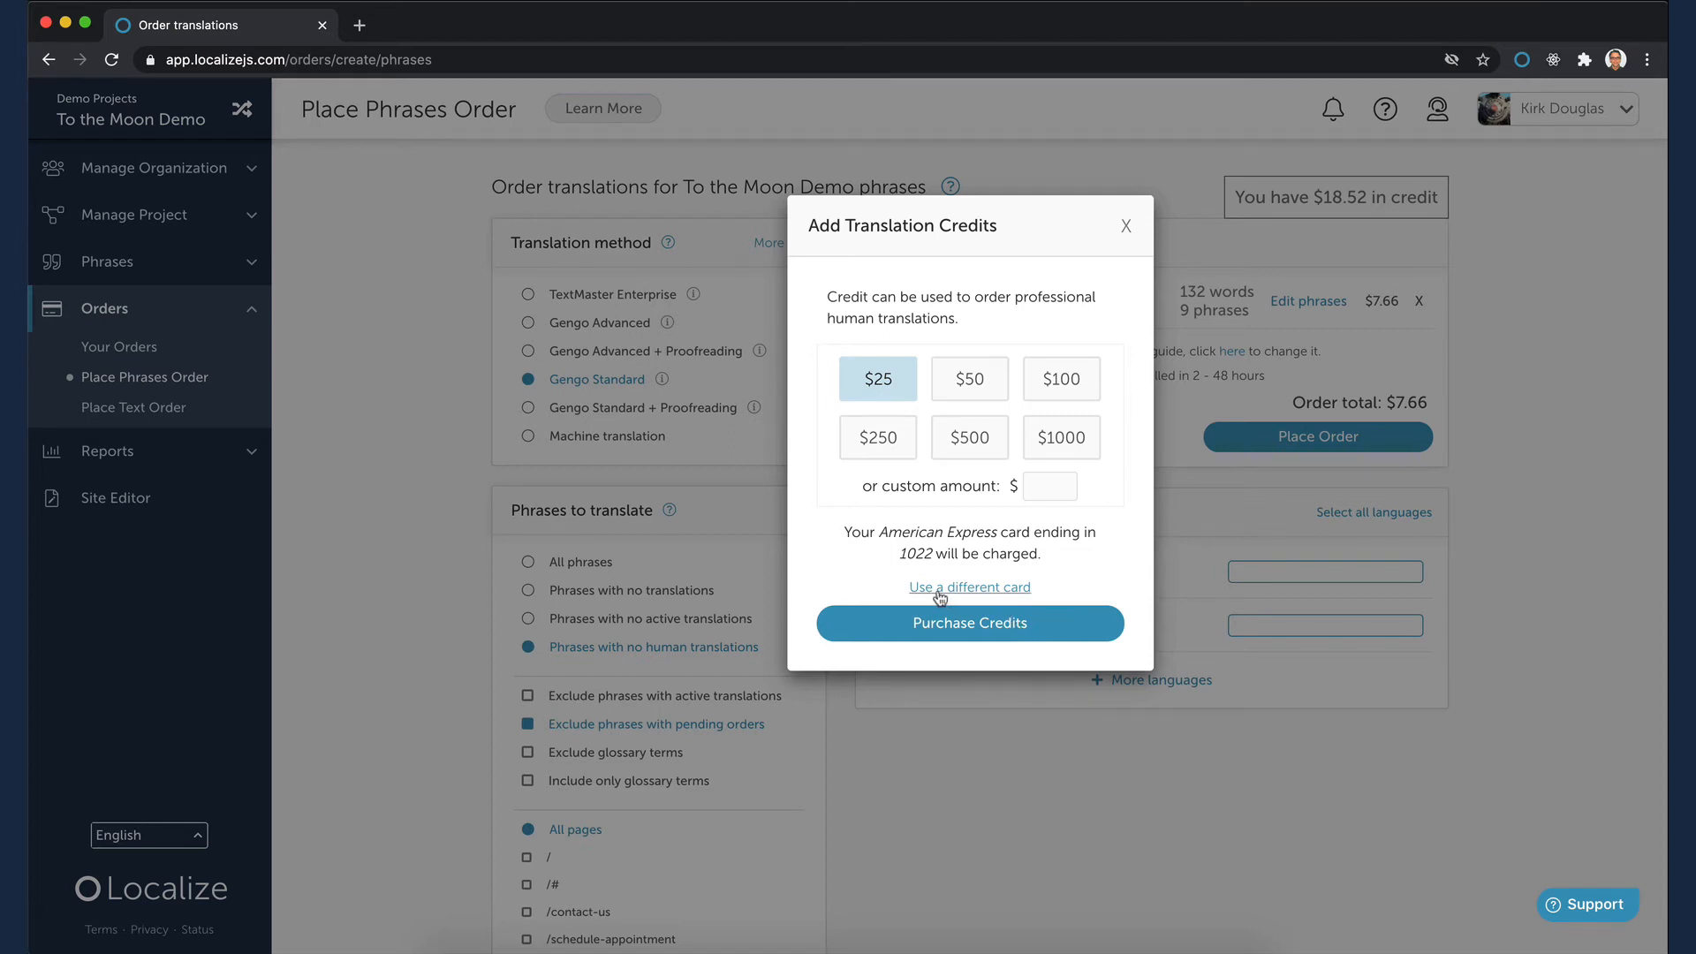
pyautogui.click(1013, 593)
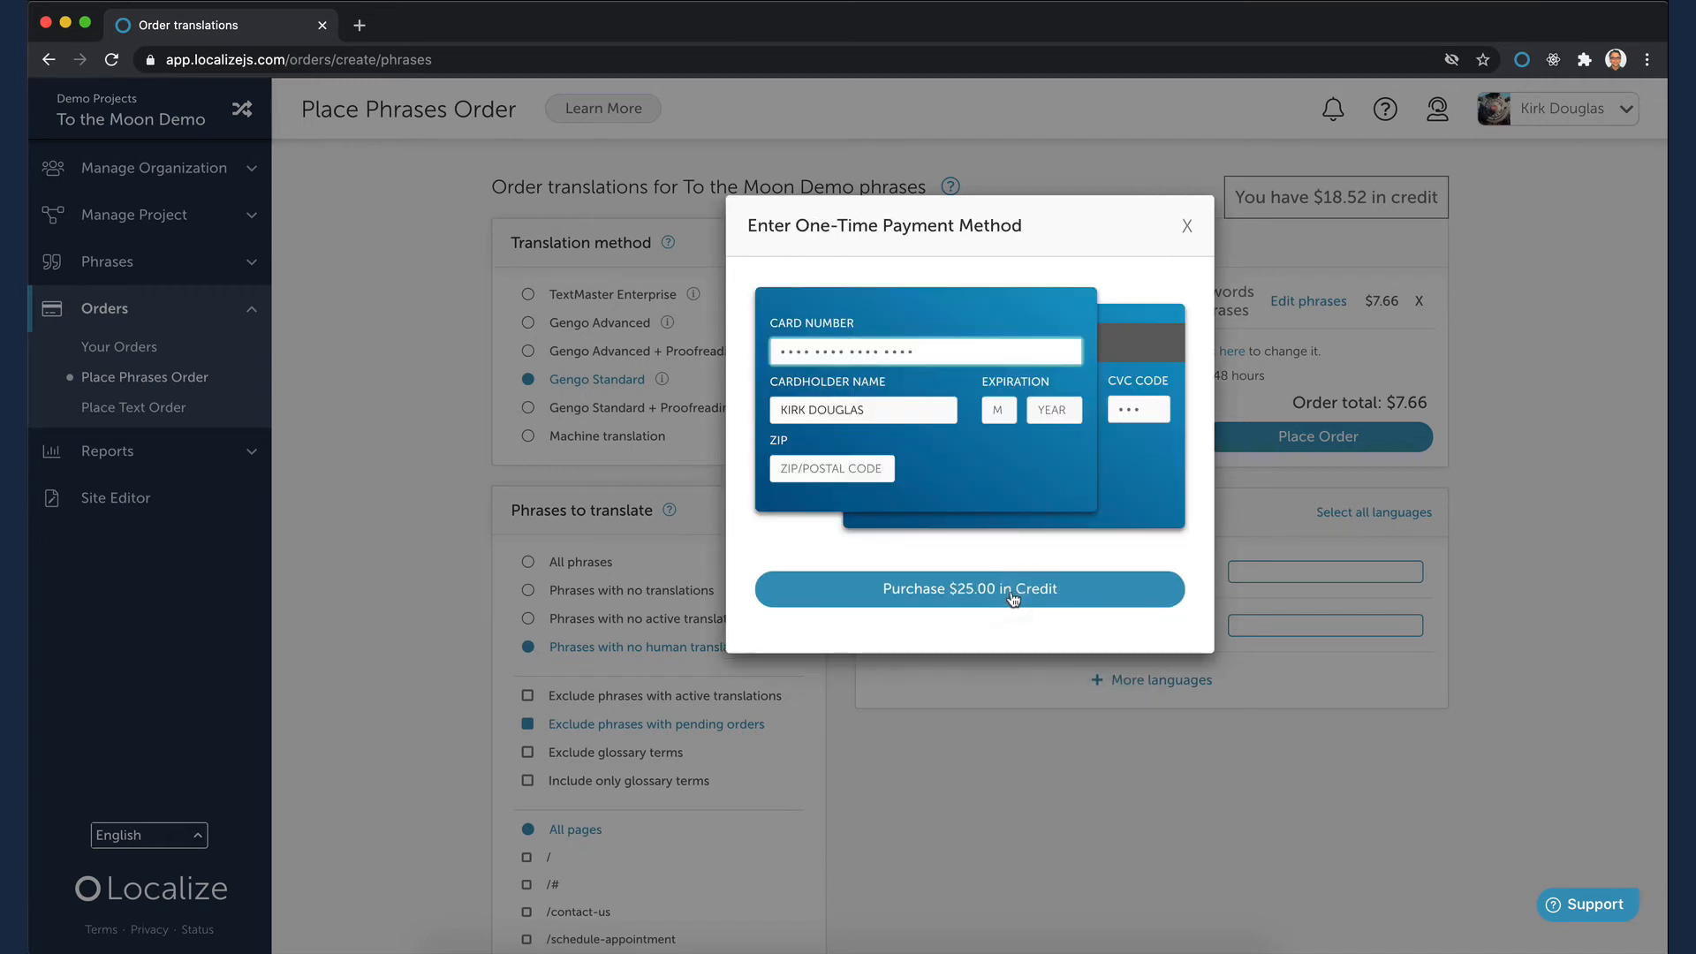
pyautogui.click(1187, 228)
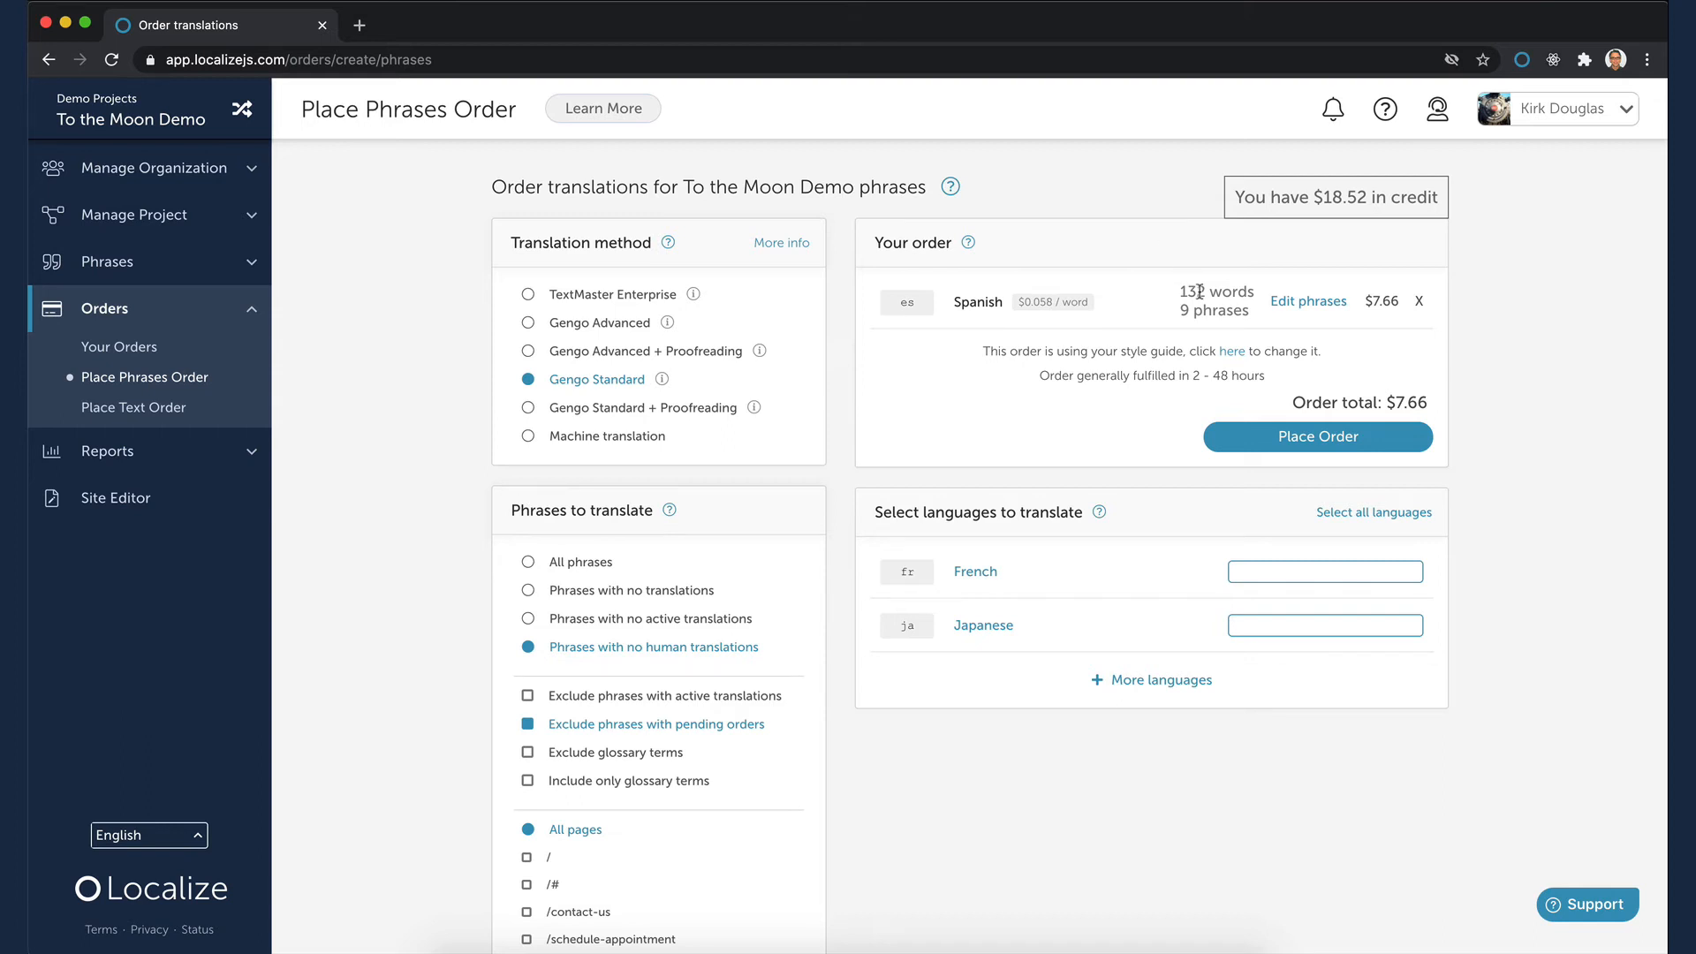
# - Place the Spanish translation order
pyautogui.click(1318, 437)
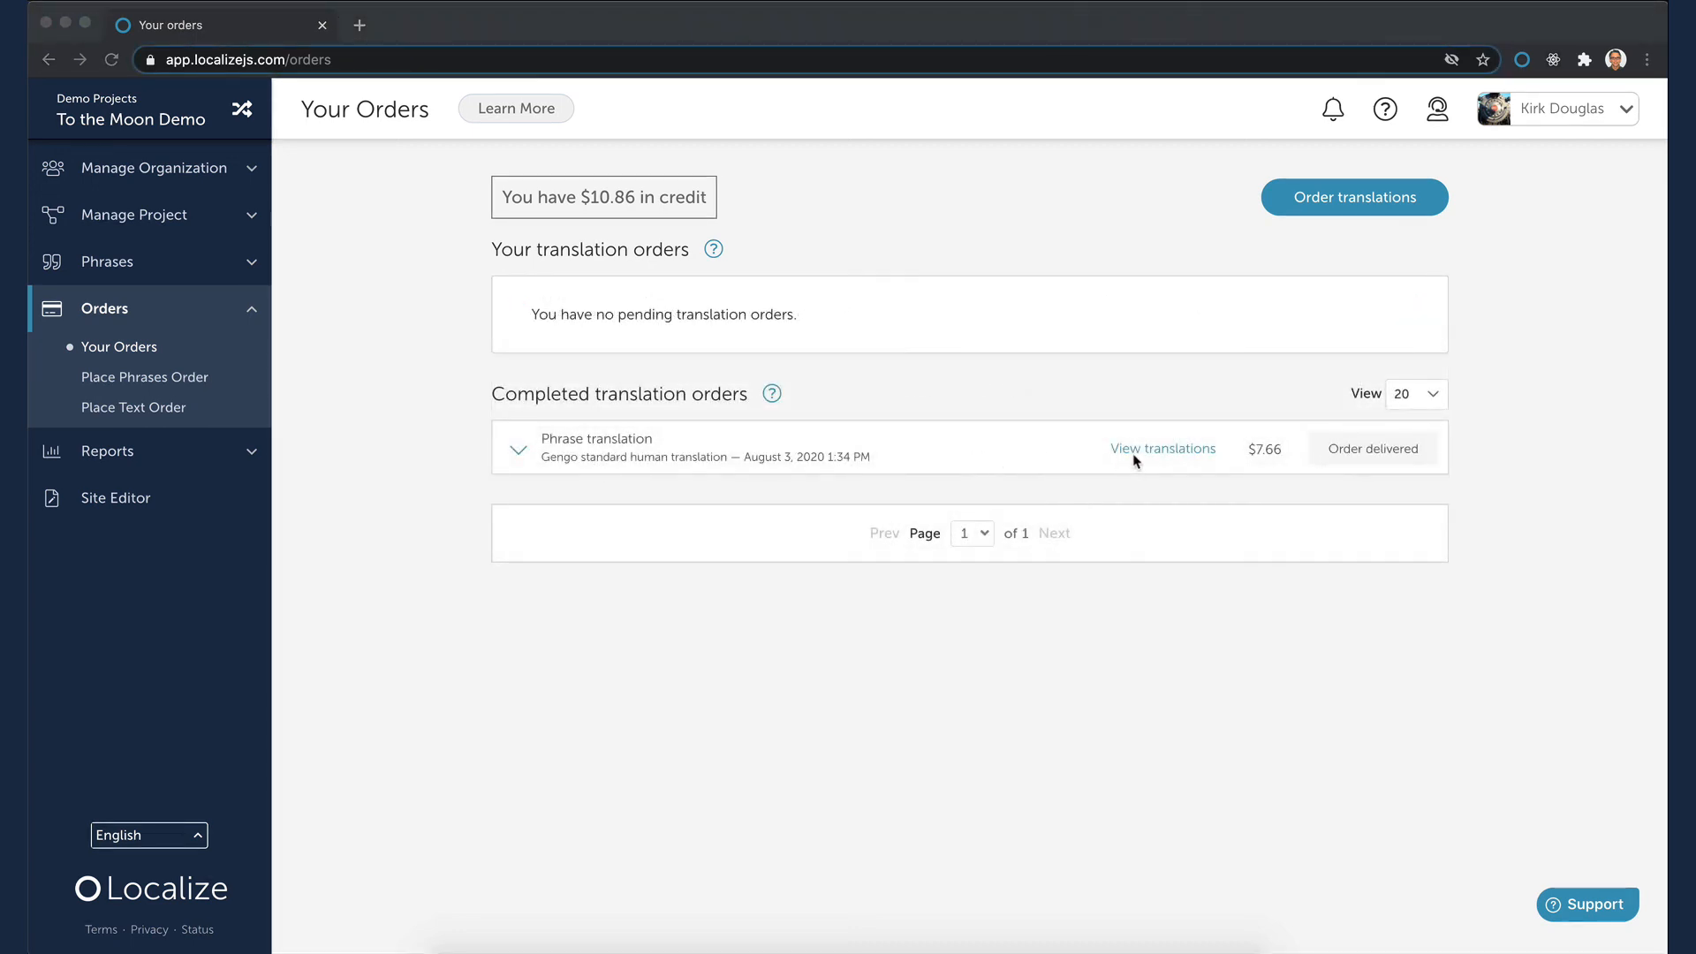
# - Review the delivered Spanish translations of the completed phrase order, and close the list
pyautogui.click(1134, 454)
pyautogui.click(1138, 453)
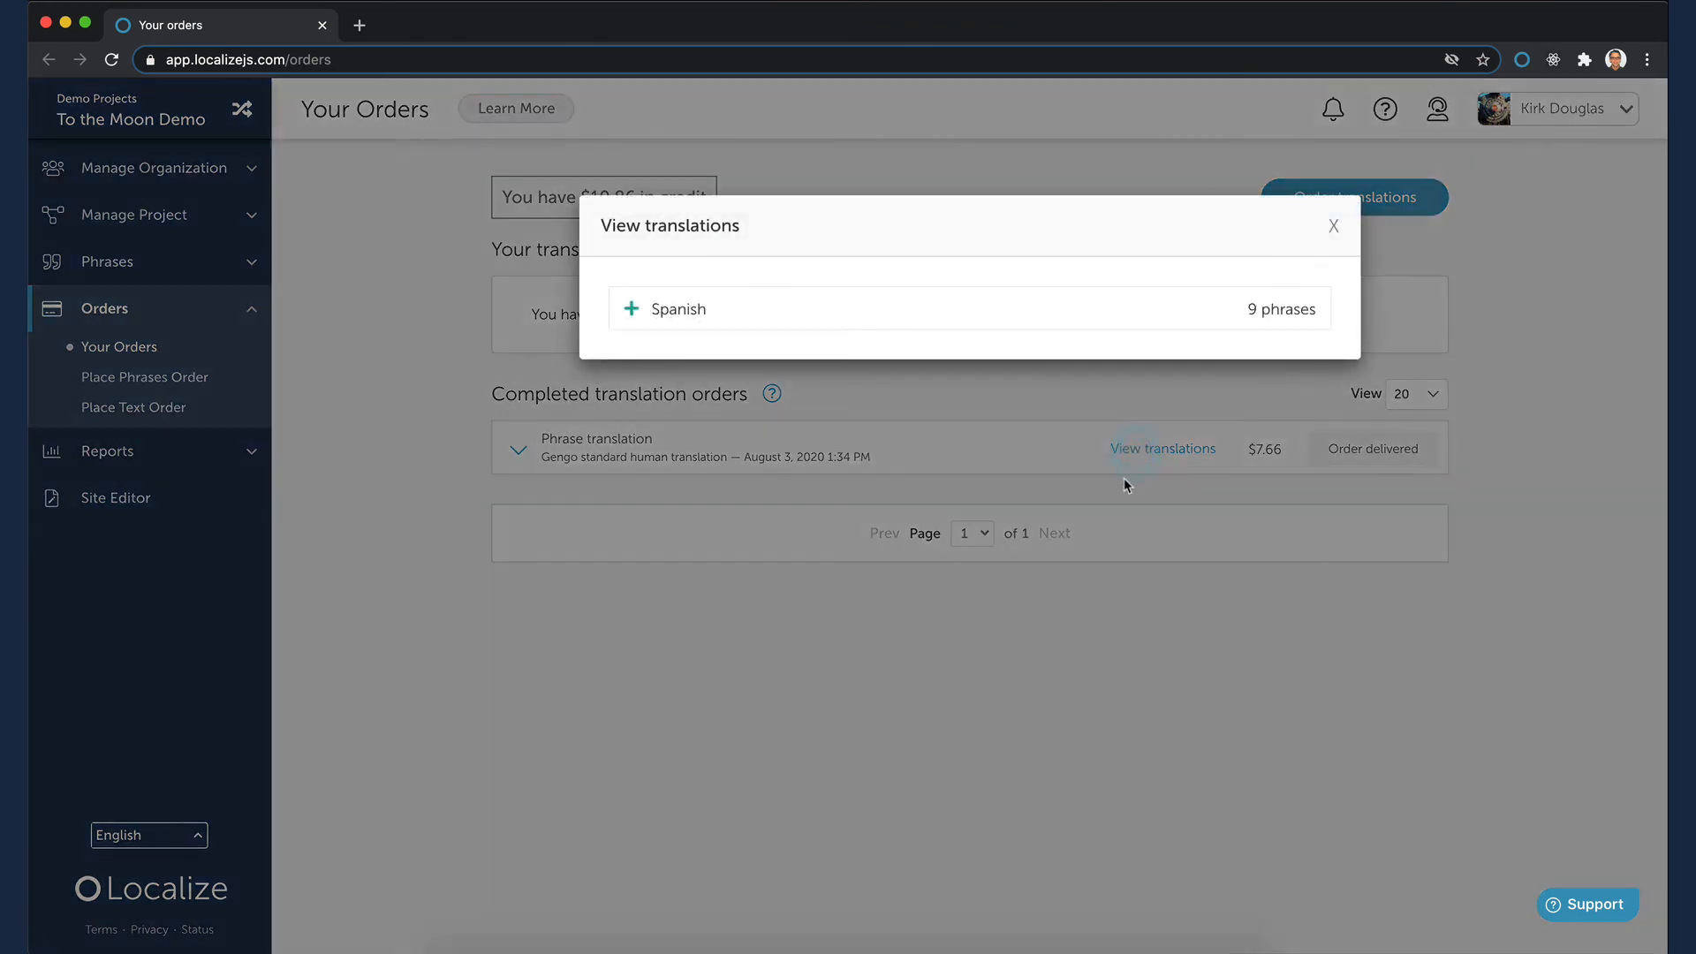
pyautogui.click(676, 311)
pyautogui.scroll(-5, 782, 548)
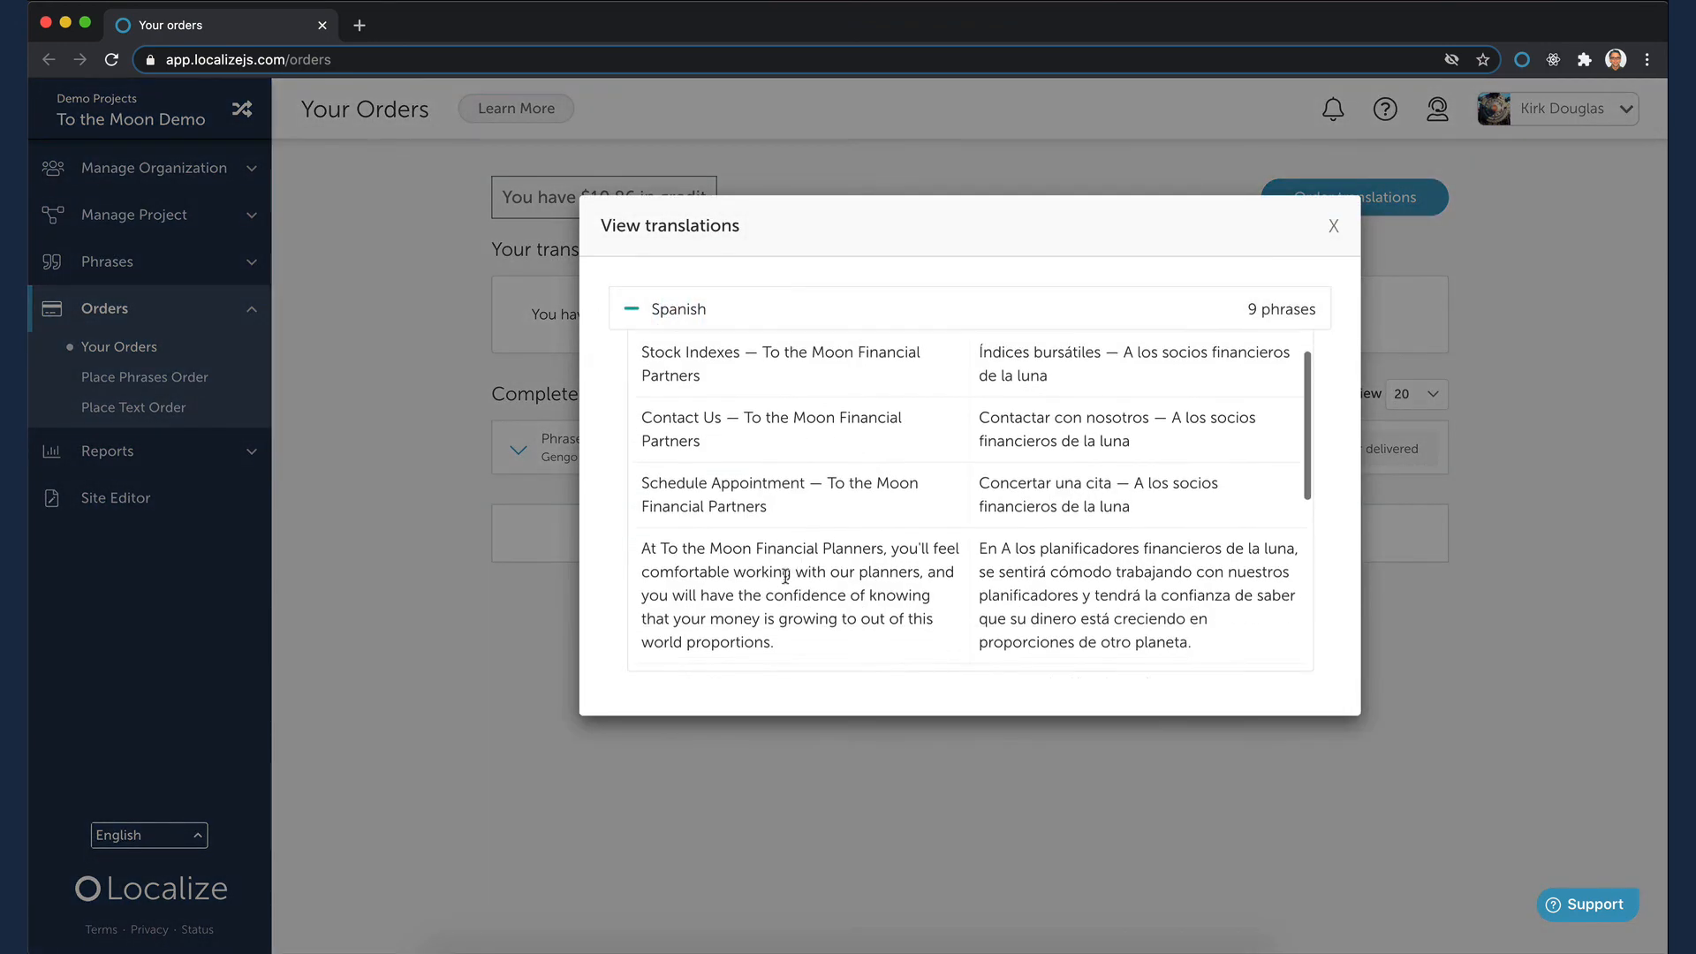
pyautogui.scroll(-4, 789, 584)
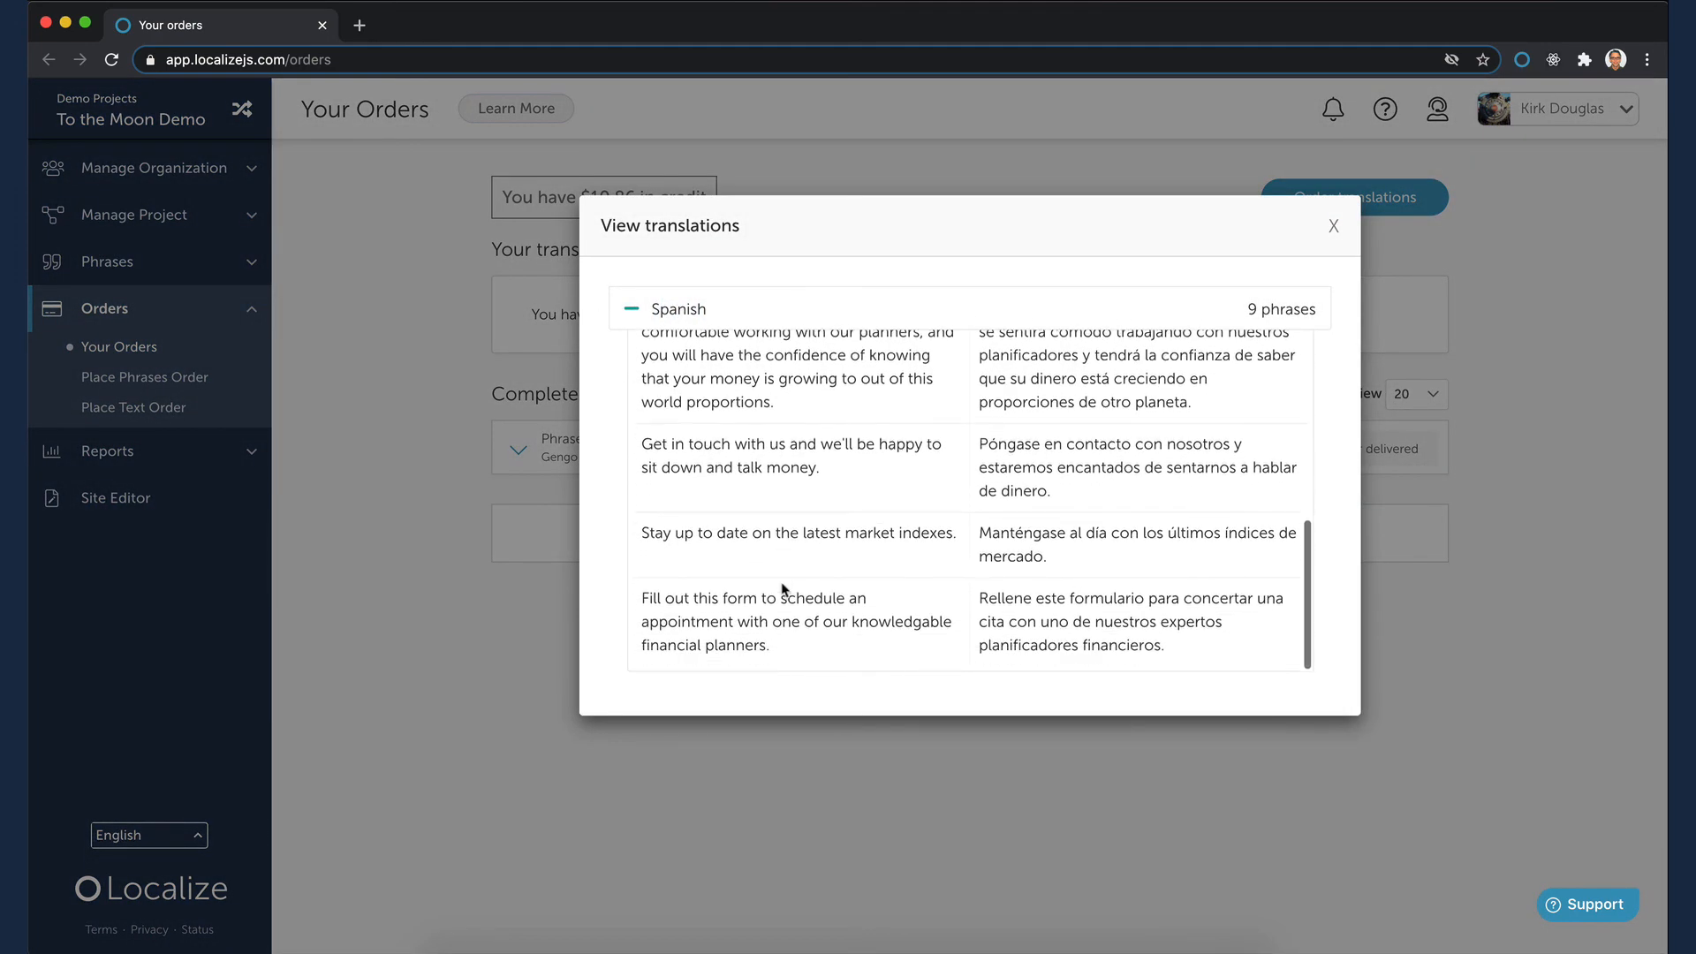
pyautogui.click(1333, 226)
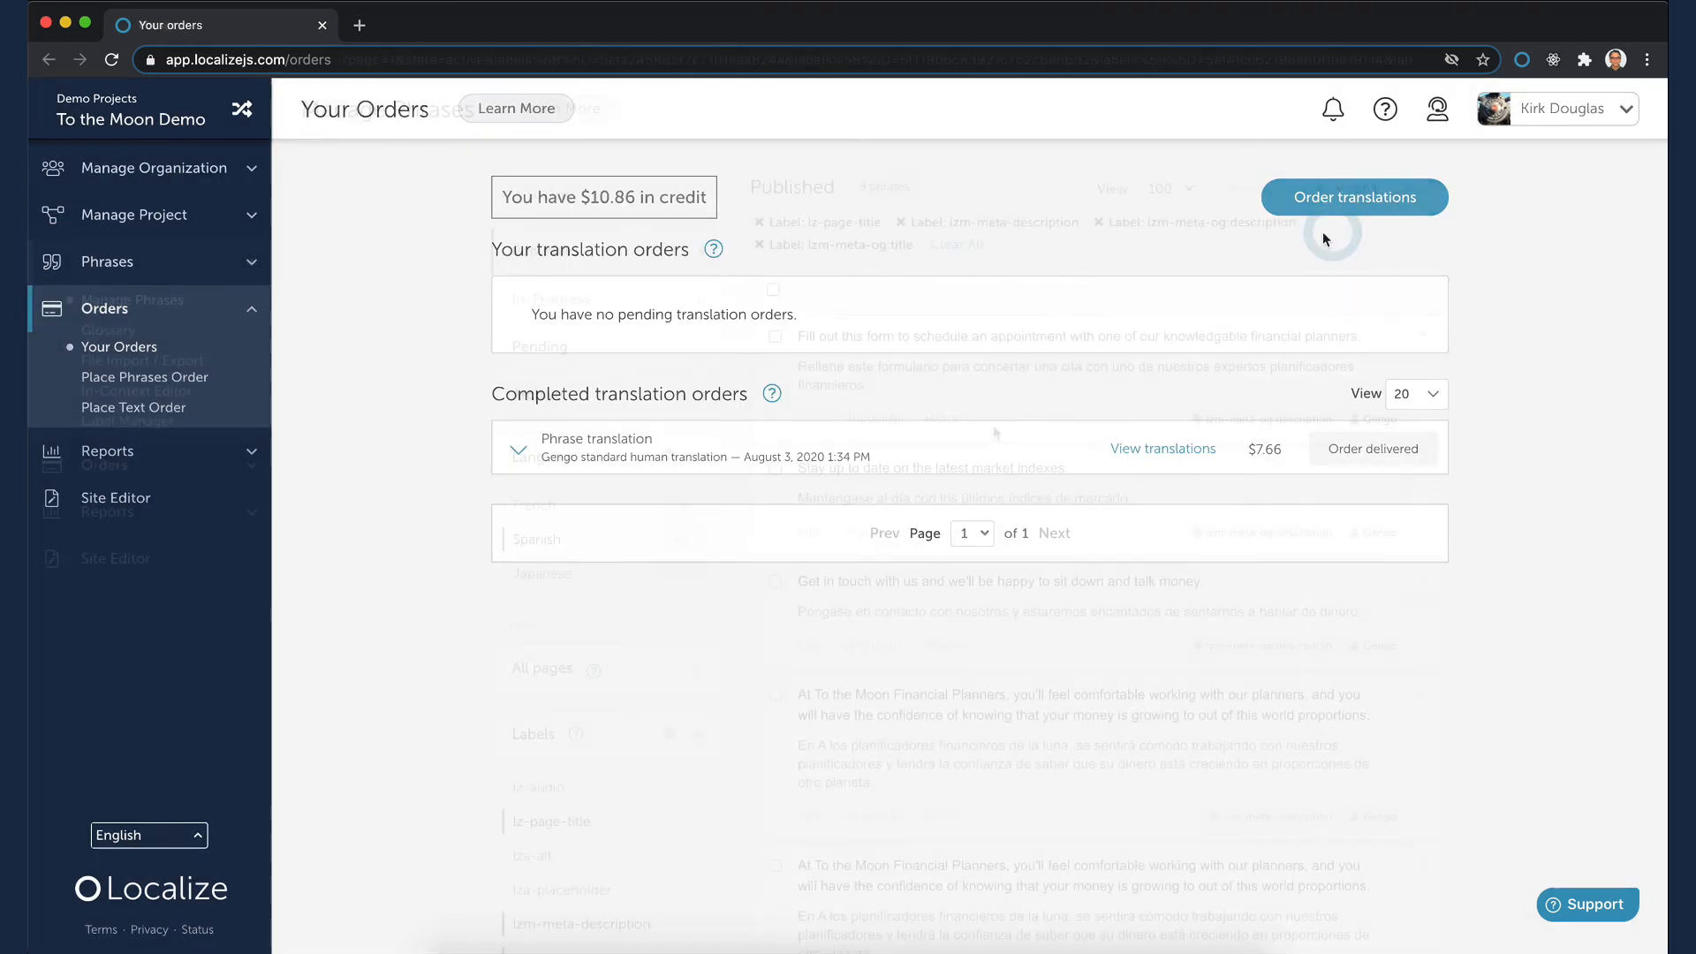